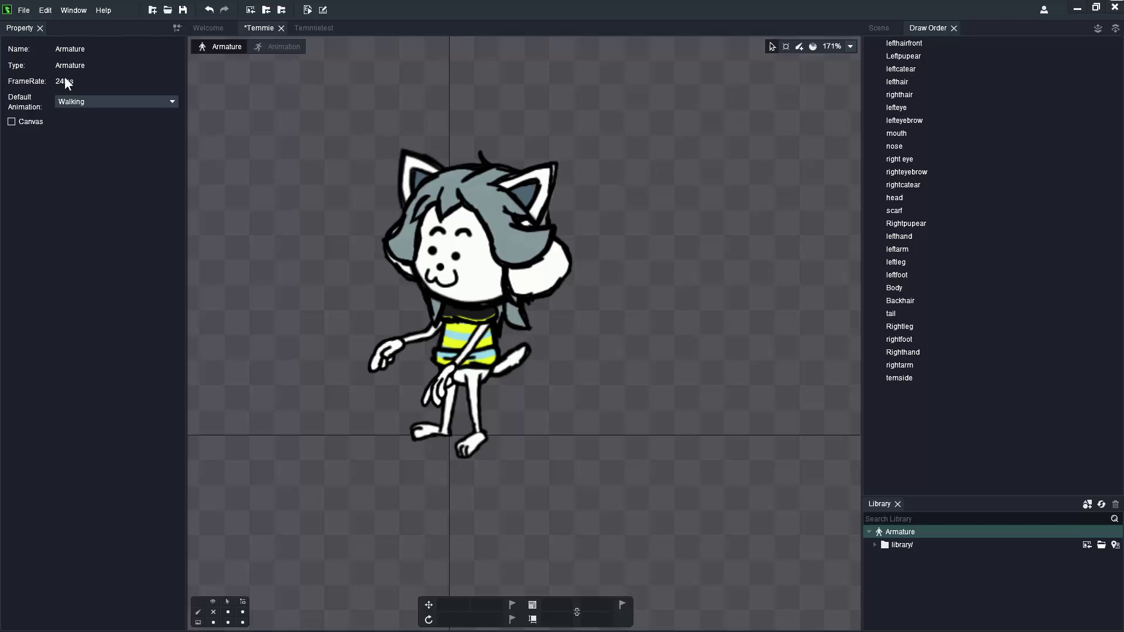
pyautogui.click(20, 124)
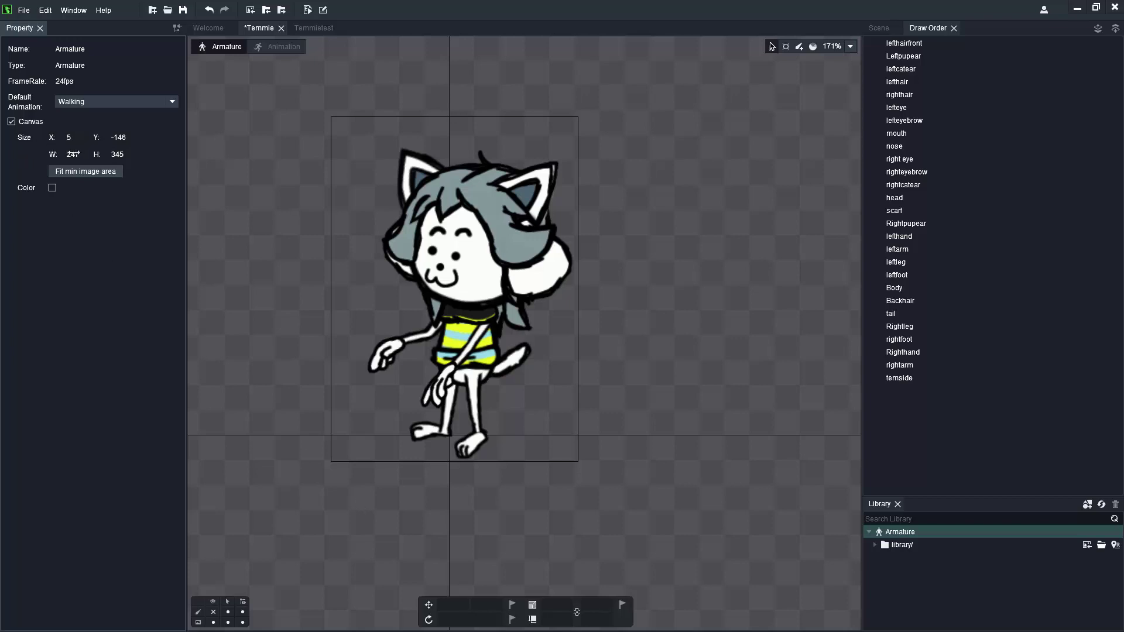
pyautogui.moveTo(71, 138); pyautogui.dragTo(193, 164)
pyautogui.click(102, 174)
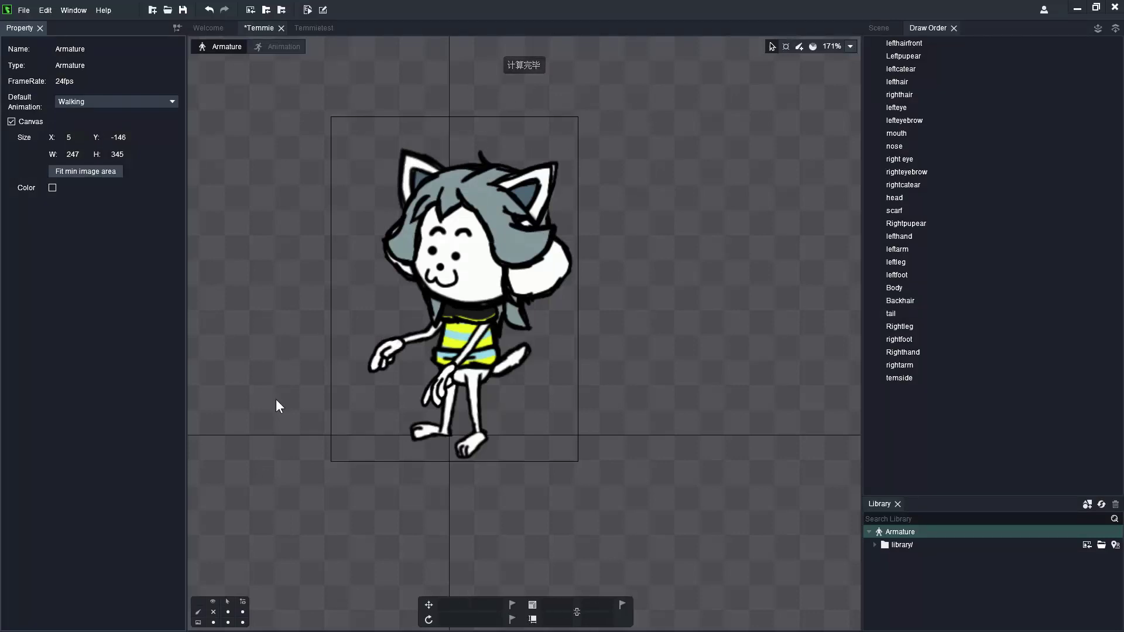
pyautogui.click(52, 187)
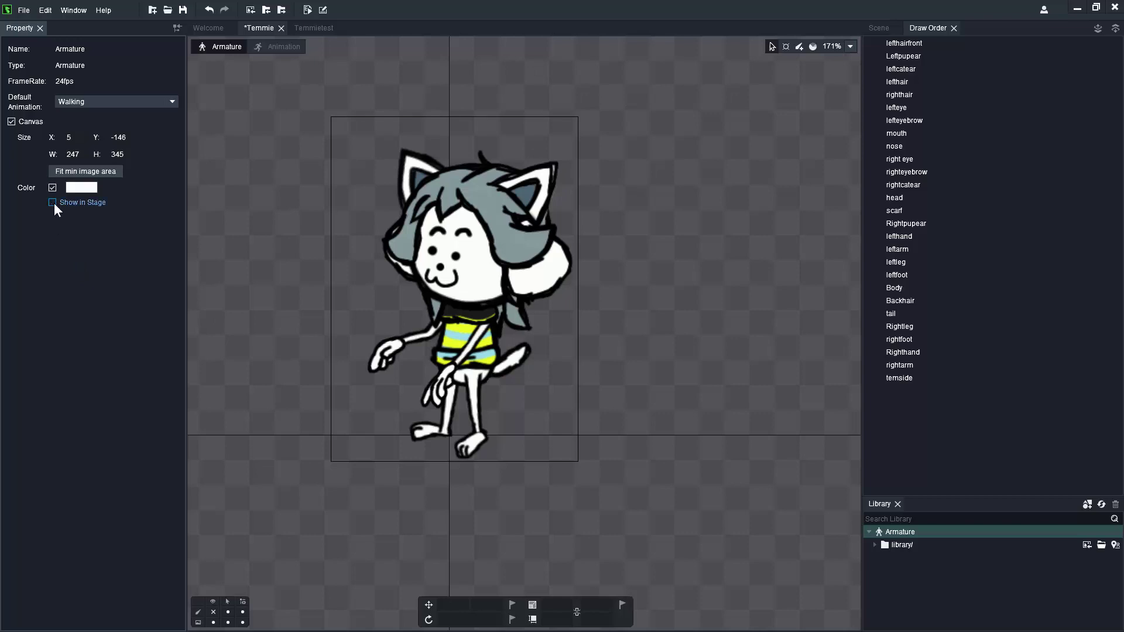
pyautogui.click(52, 203)
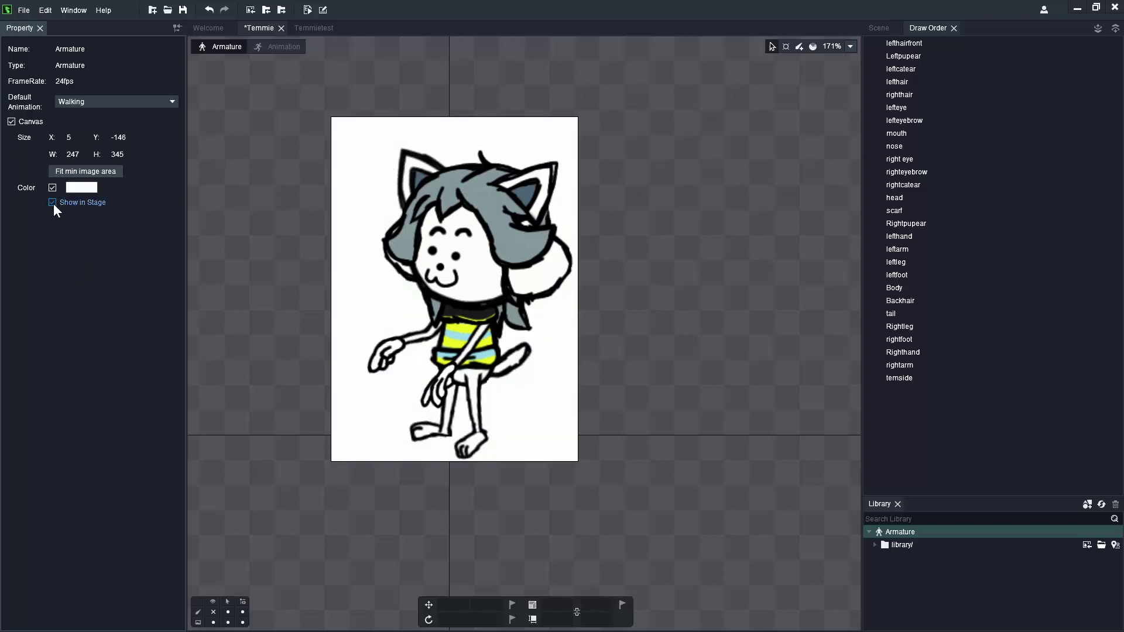
pyautogui.click(54, 203)
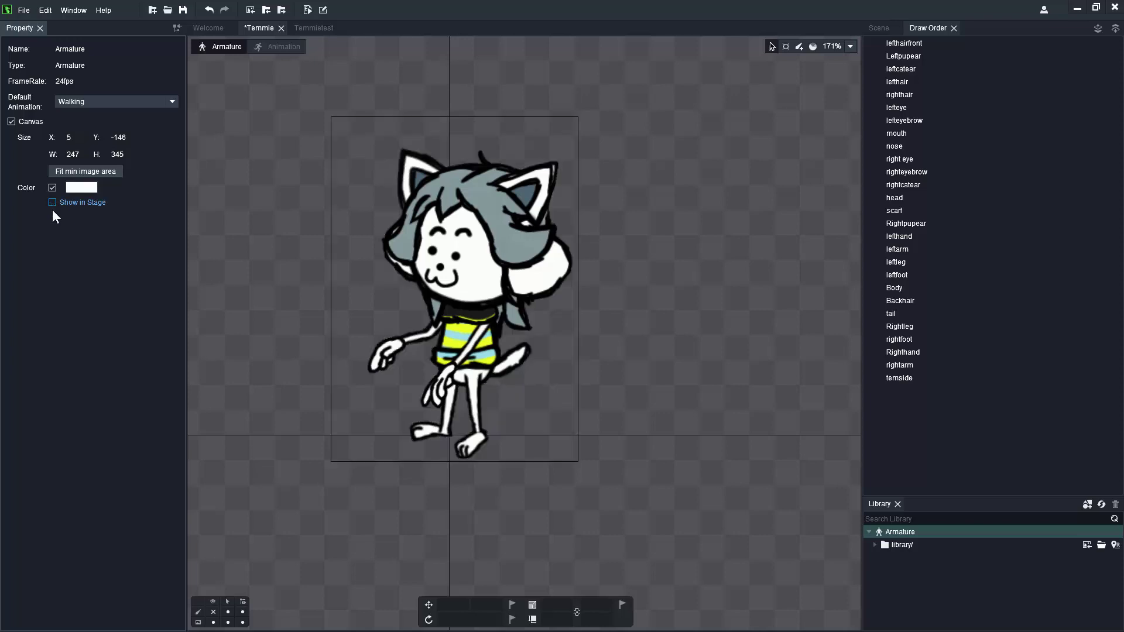
pyautogui.click(52, 188)
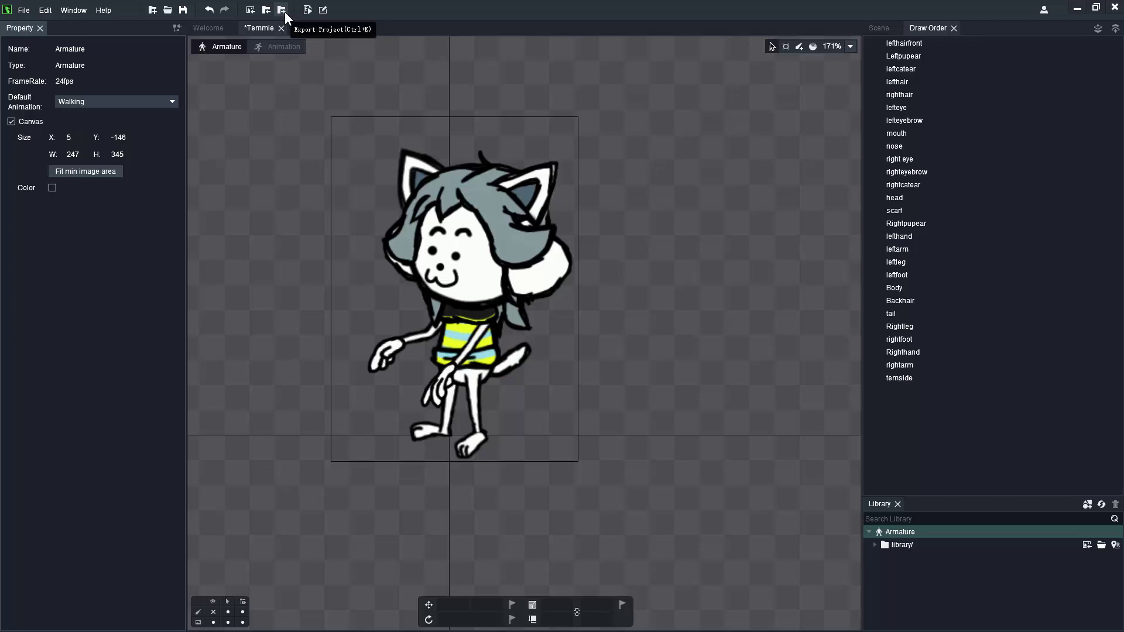
# - Open the Armature's Export dialog (DragonBones JSON 5.5 with texture atlas) and move it up-left
pyautogui.click(283, 11)
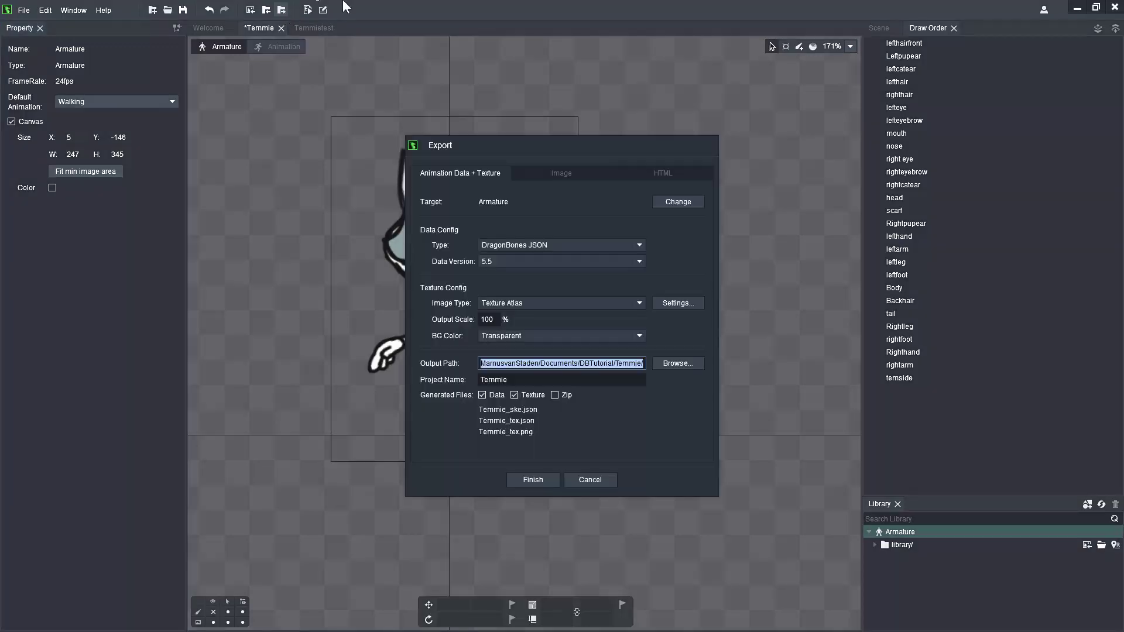
pyautogui.moveTo(550, 146); pyautogui.dragTo(512, 114)
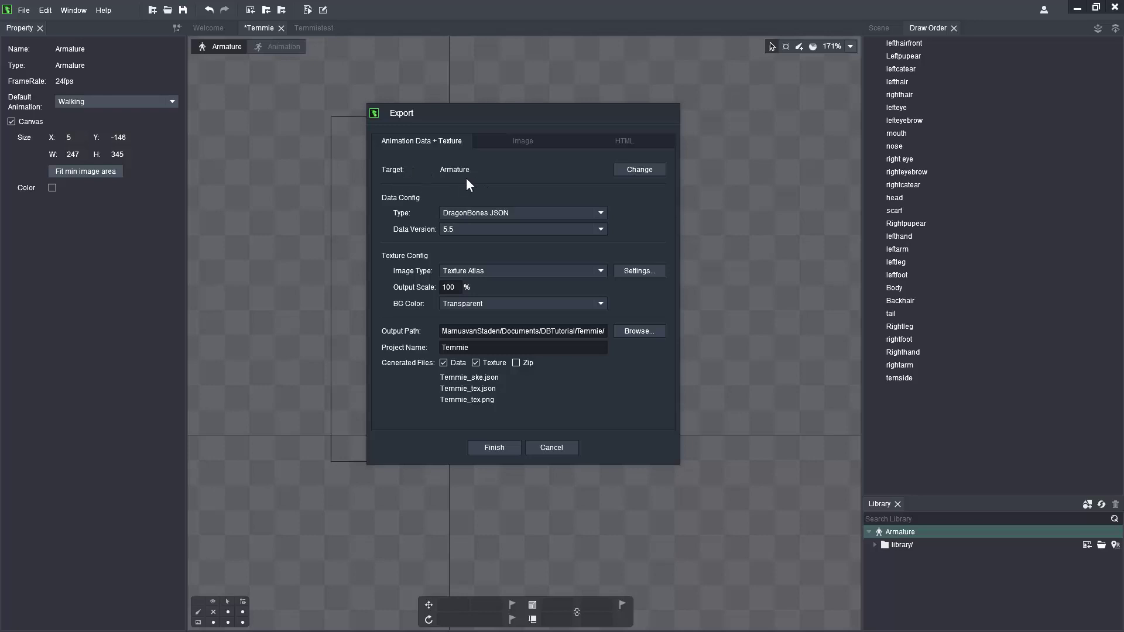
# - Enable Change target, keep exporting all symbols, and look over the data format list
pyautogui.click(644, 168)
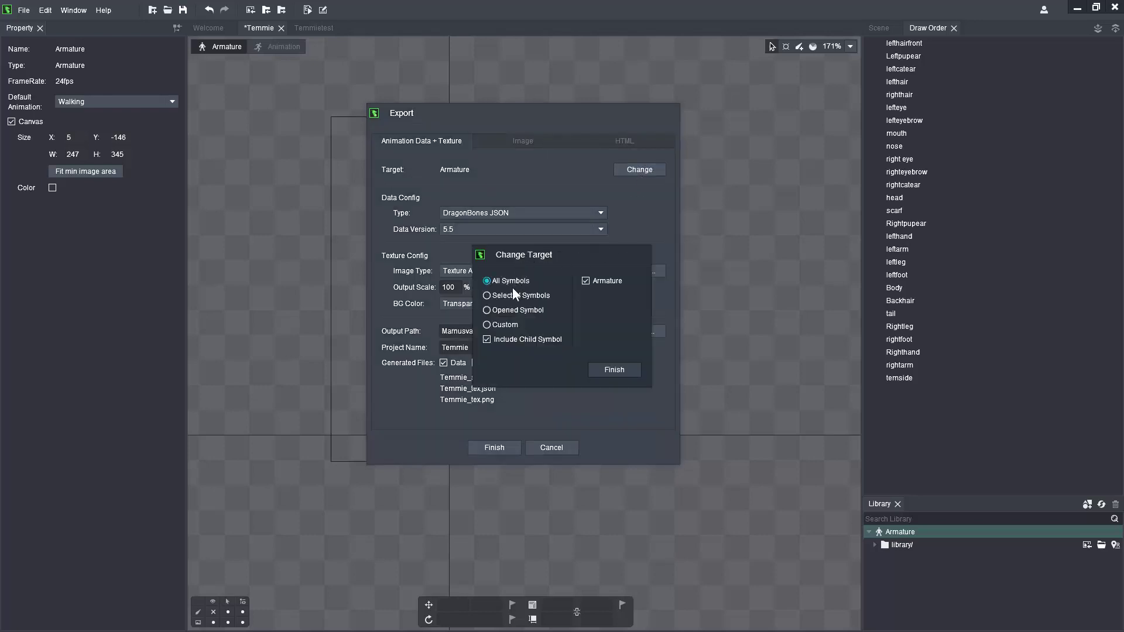
pyautogui.click(614, 370)
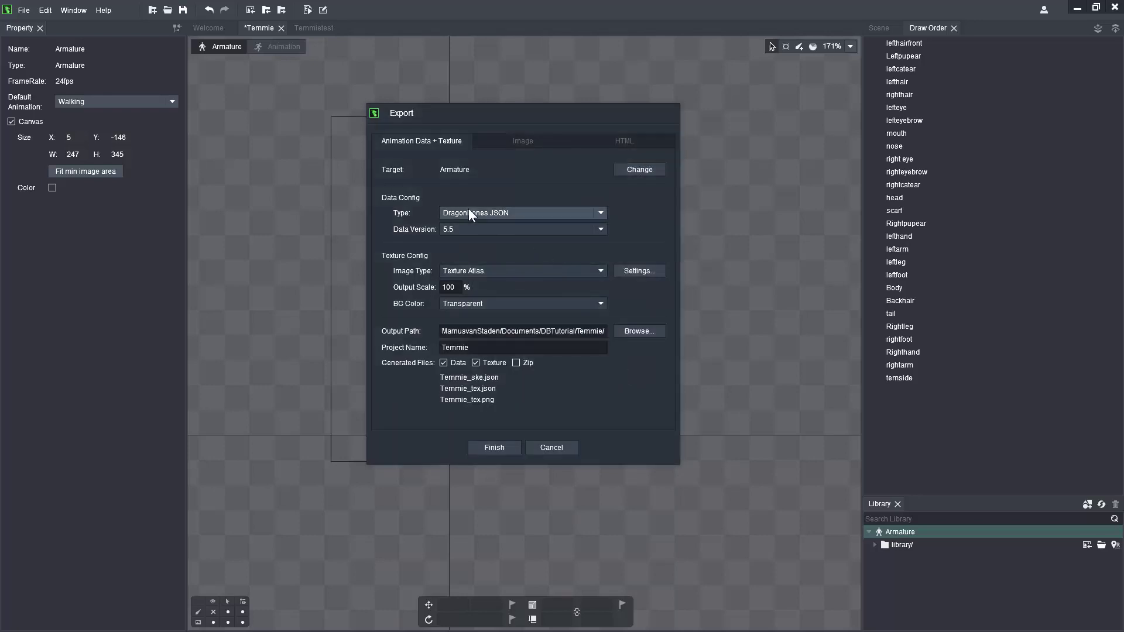
pyautogui.click(551, 213)
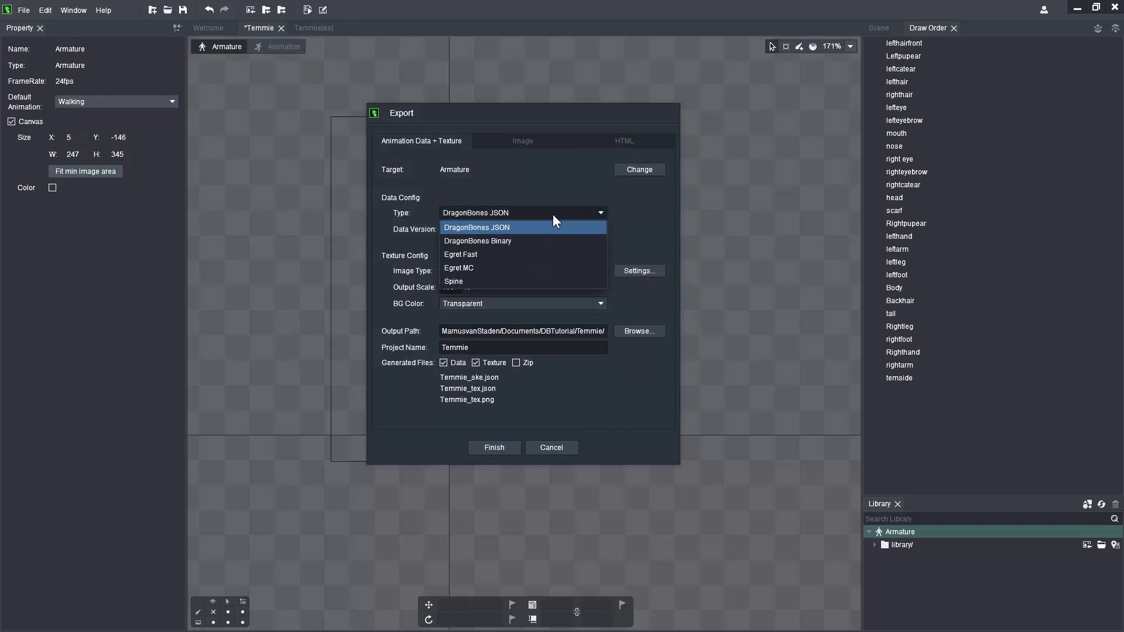
pyautogui.click(507, 230)
# - Switch the export format to Spine, keeping data version 3.3
pyautogui.click(506, 216)
pyautogui.click(508, 280)
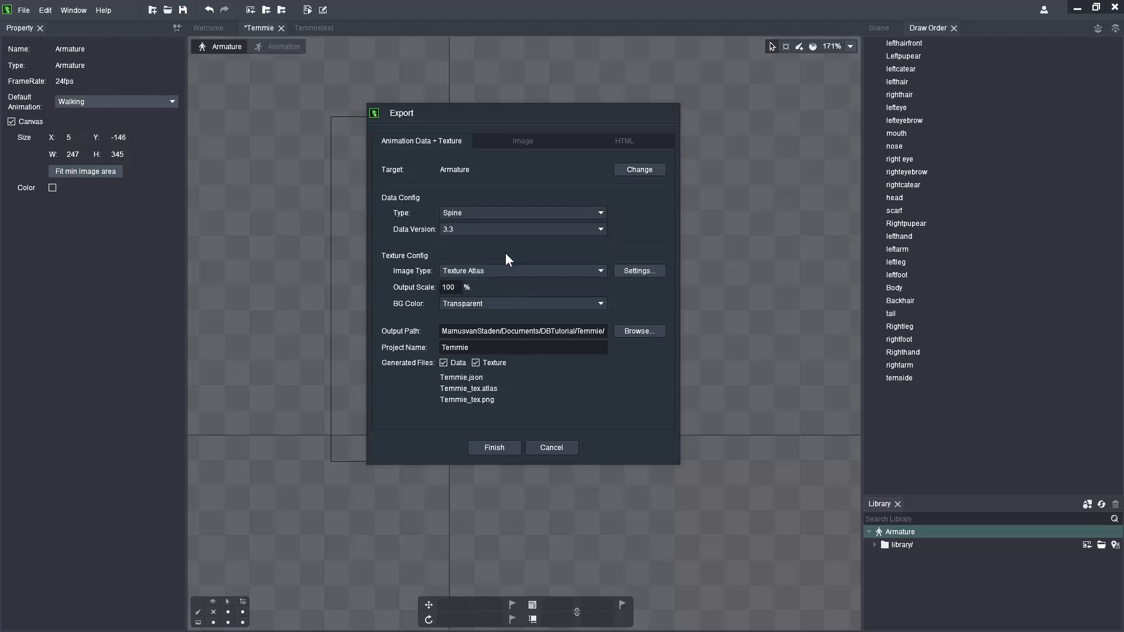
pyautogui.click(510, 228)
pyautogui.click(510, 229)
# - Try Egret Fast, dismiss the Mesh attachment warning, and return to DragonBones JSON
pyautogui.click(511, 216)
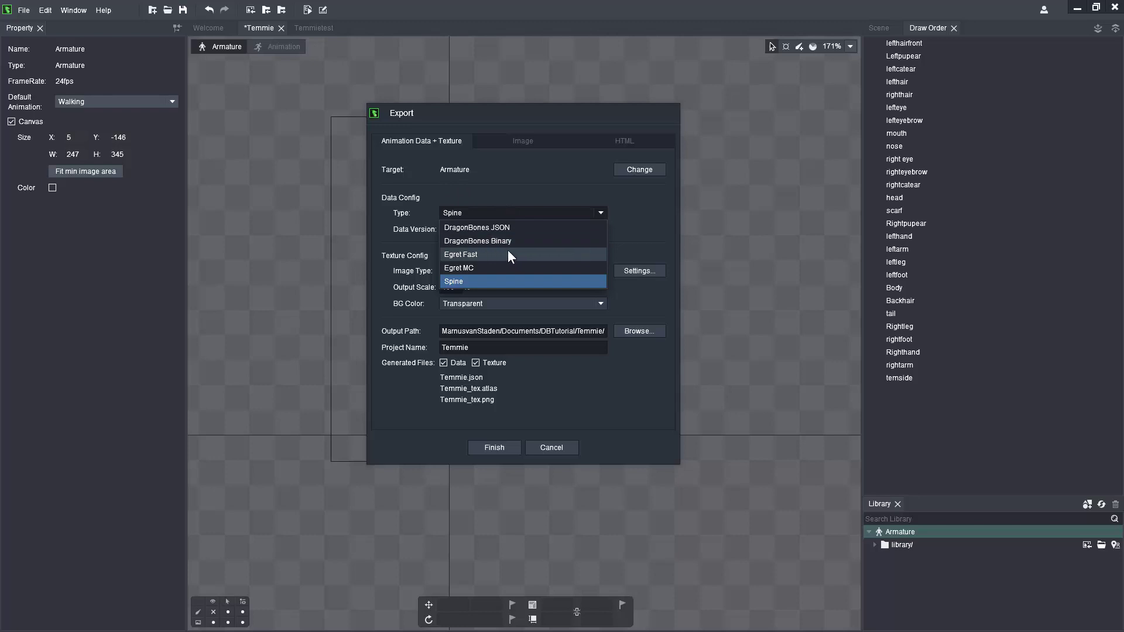
pyautogui.click(507, 252)
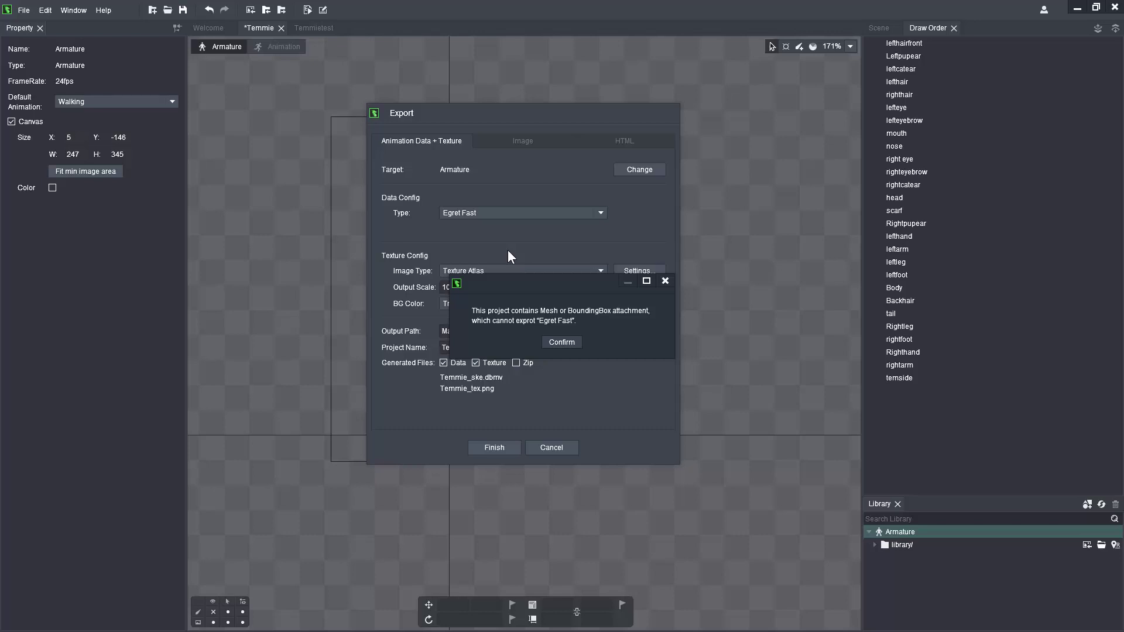
pyautogui.click(665, 281)
pyautogui.click(564, 210)
pyautogui.click(564, 223)
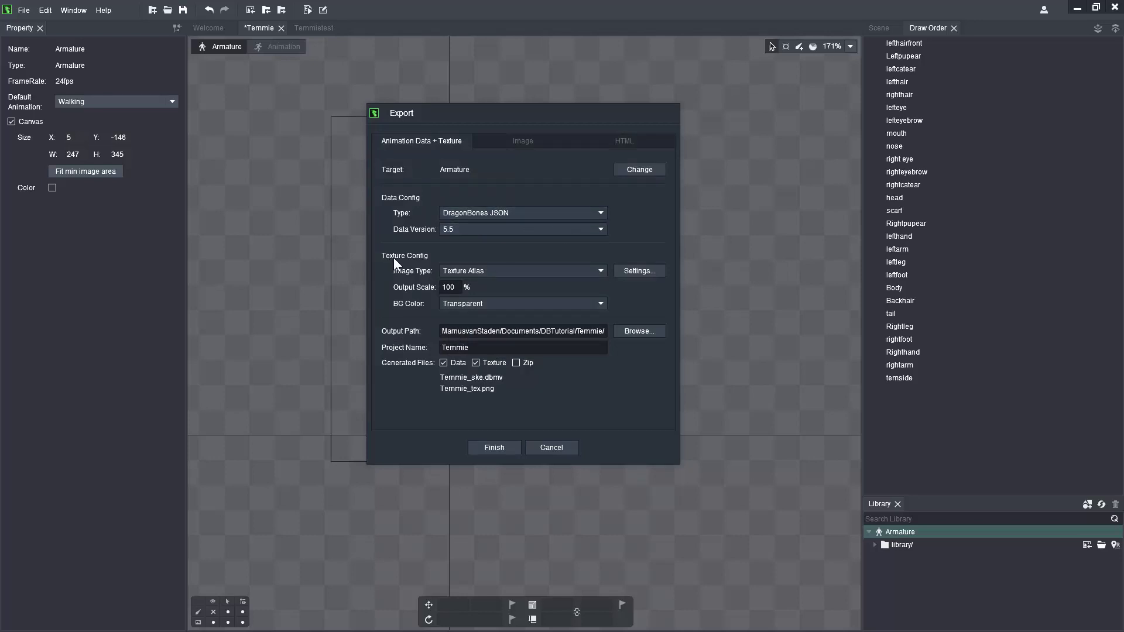
pyautogui.click(473, 269)
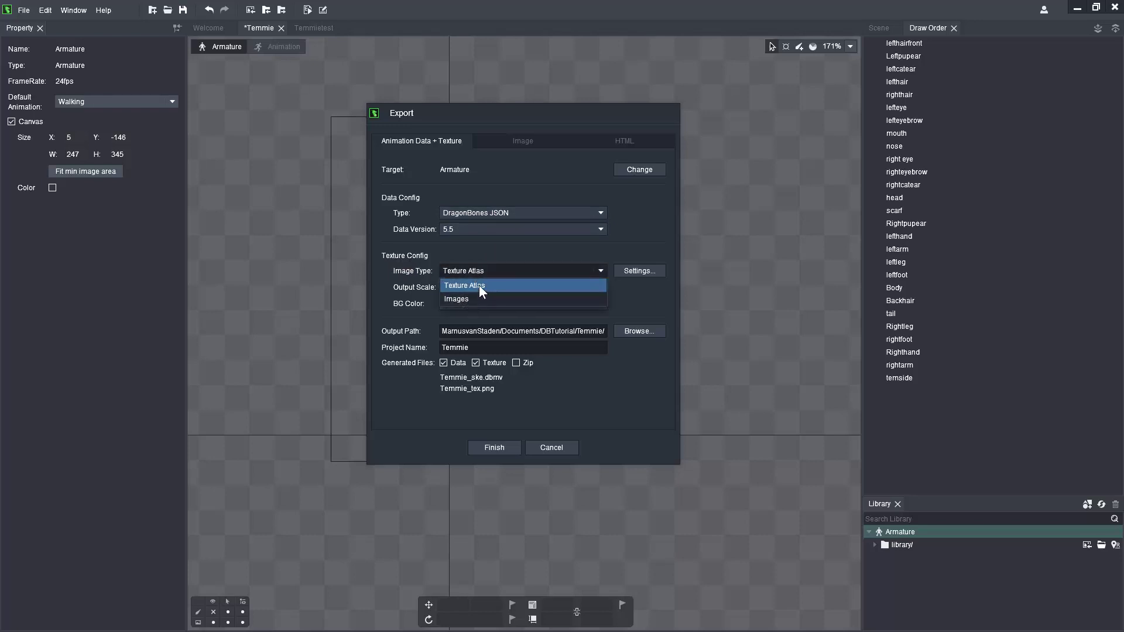
pyautogui.click(479, 285)
pyautogui.click(641, 272)
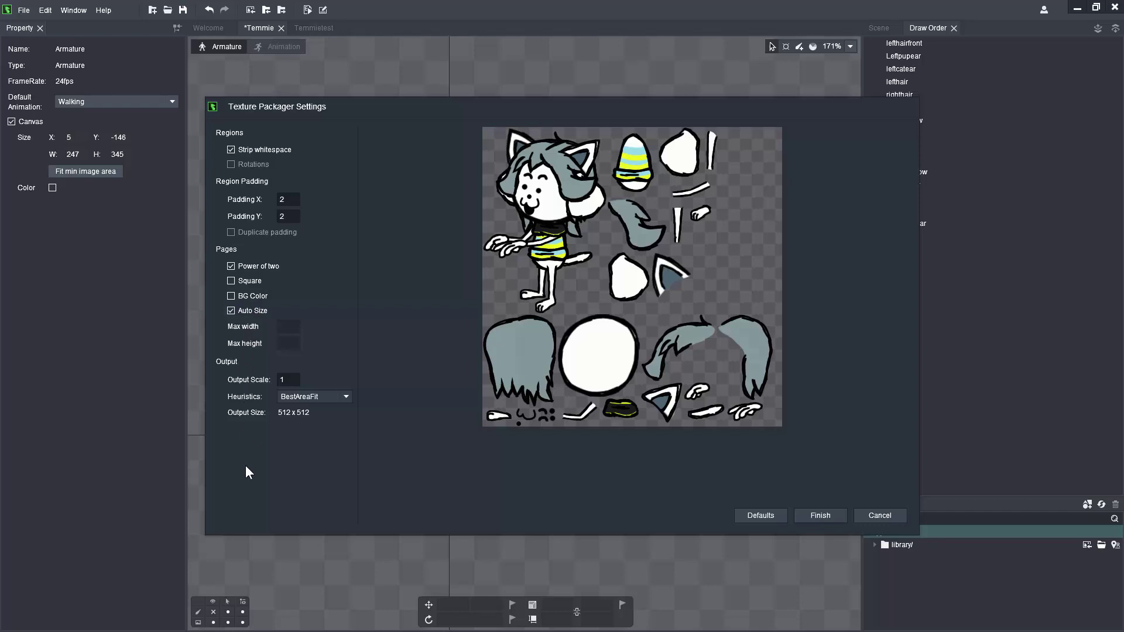
pyautogui.click(246, 150)
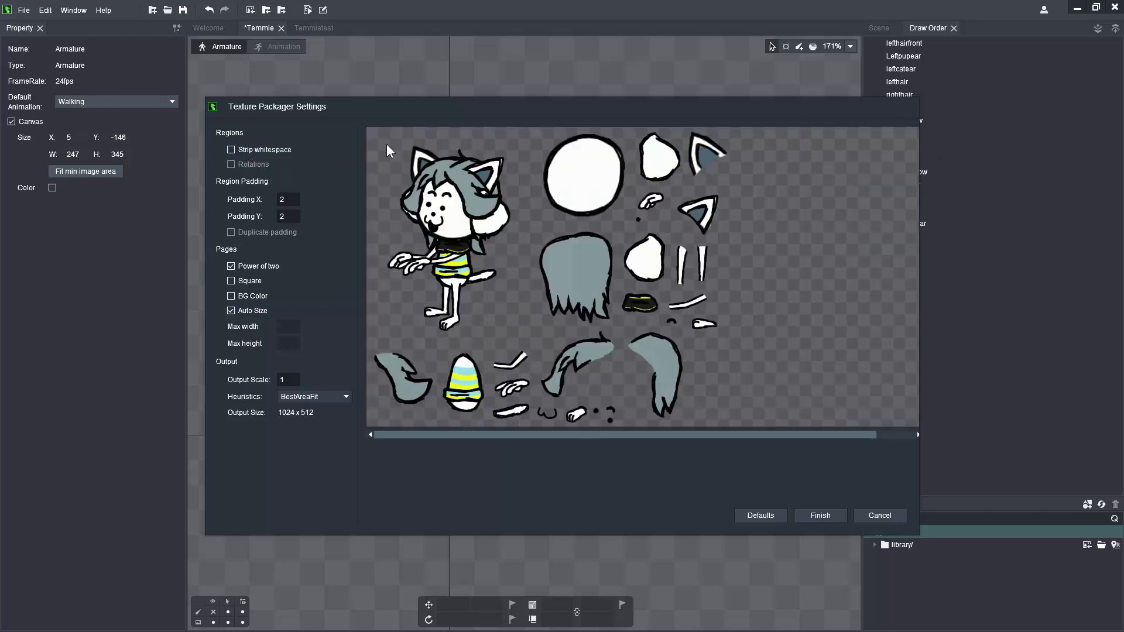
pyautogui.click(265, 149)
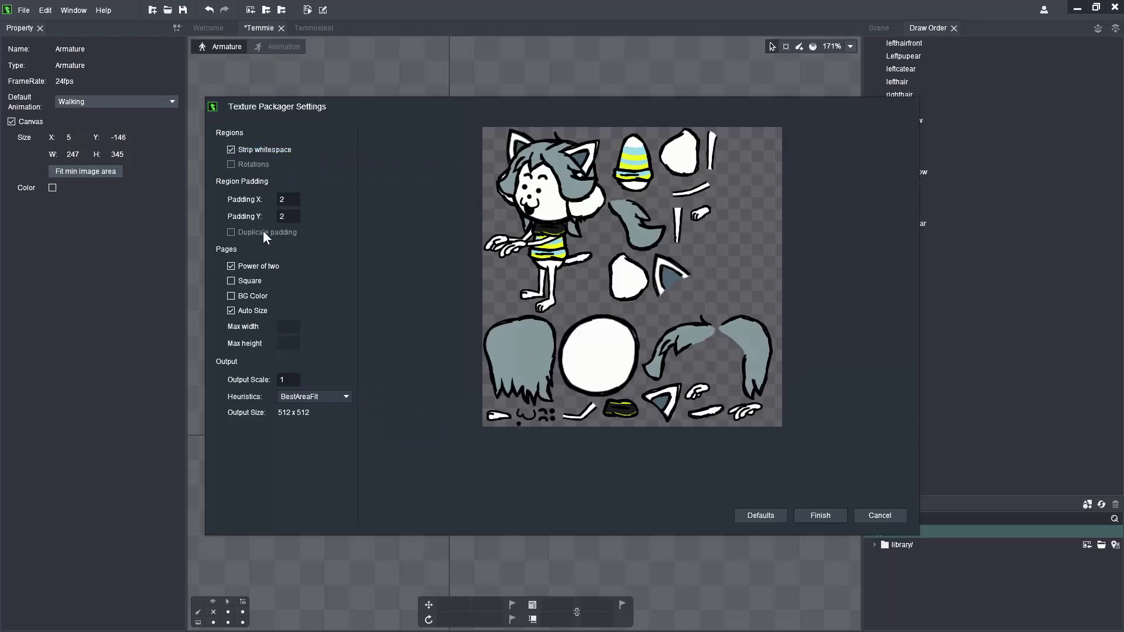
pyautogui.click(254, 311)
pyautogui.click(231, 315)
pyautogui.click(339, 392)
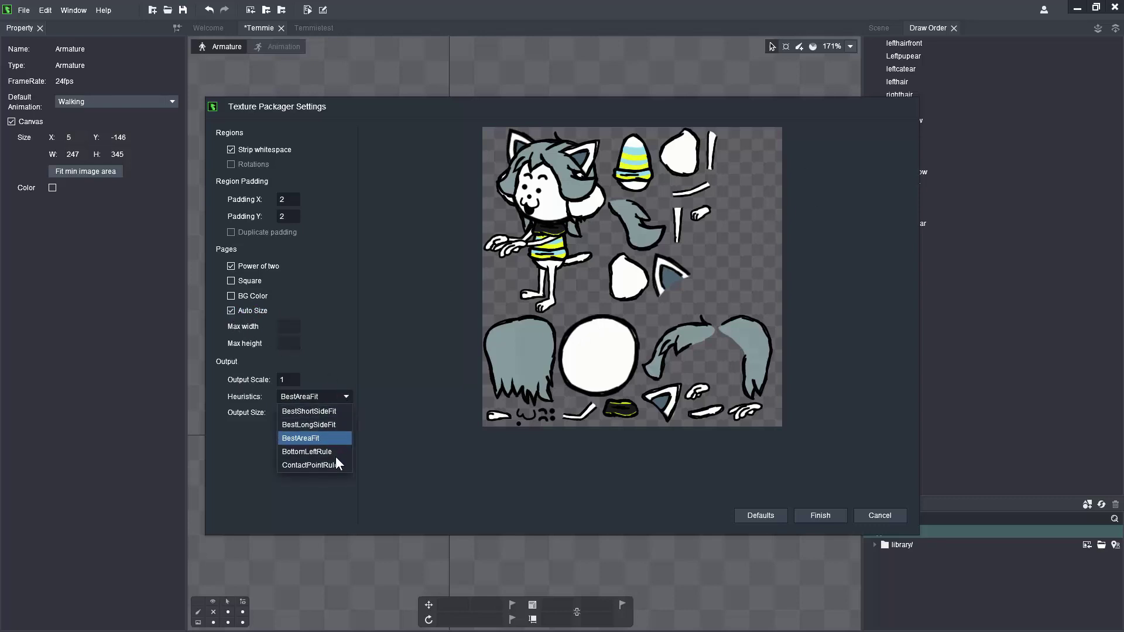
pyautogui.click(321, 440)
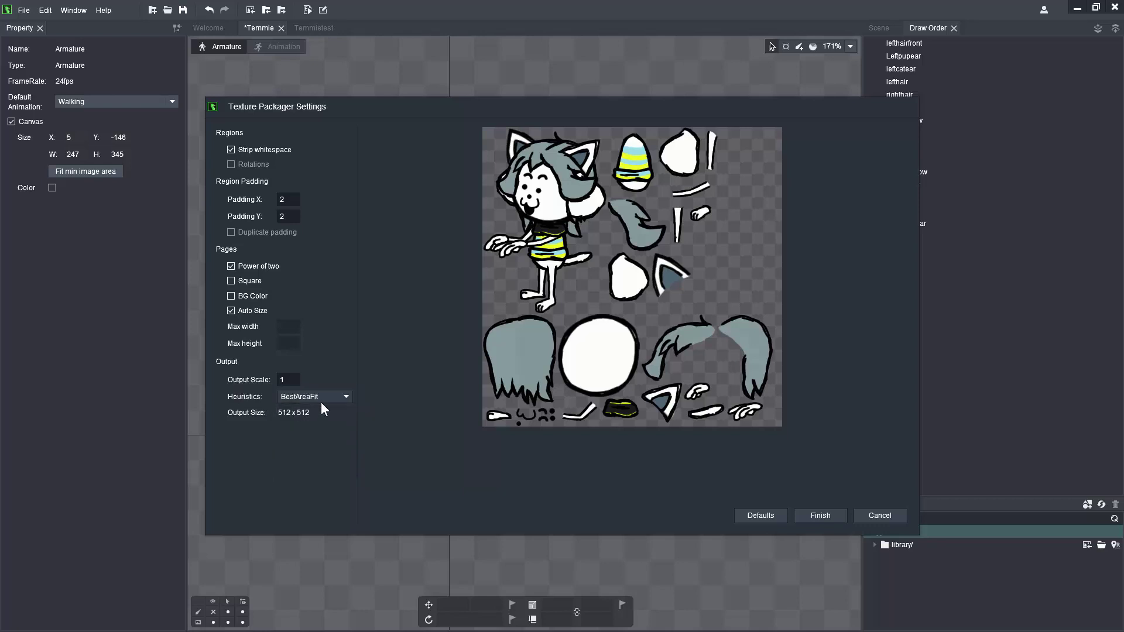
pyautogui.click(878, 515)
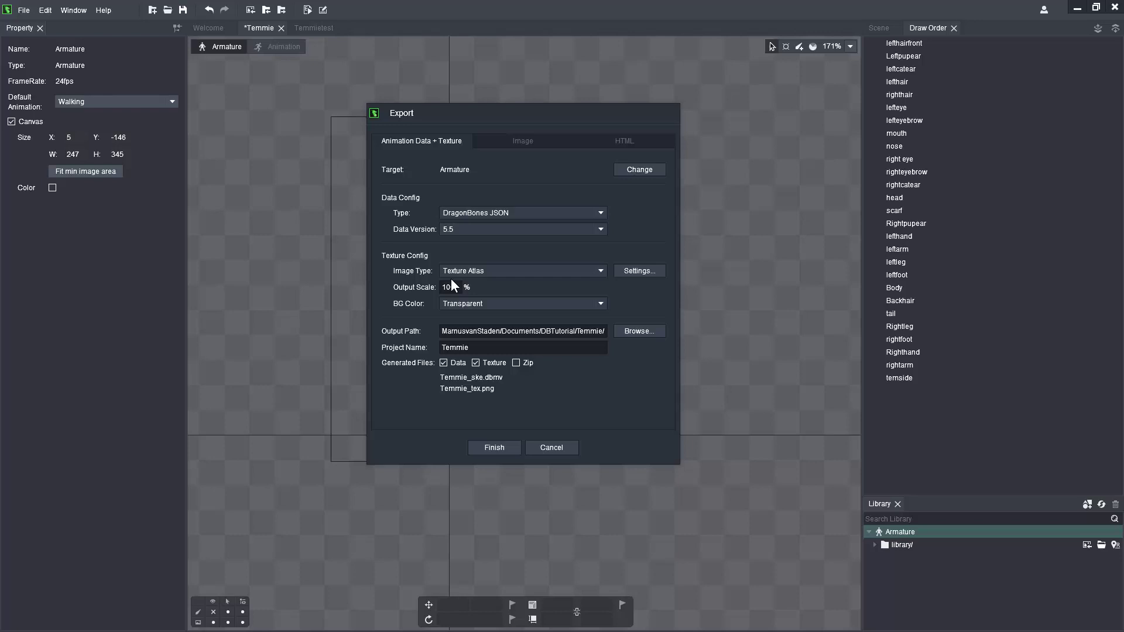
pyautogui.click(468, 304)
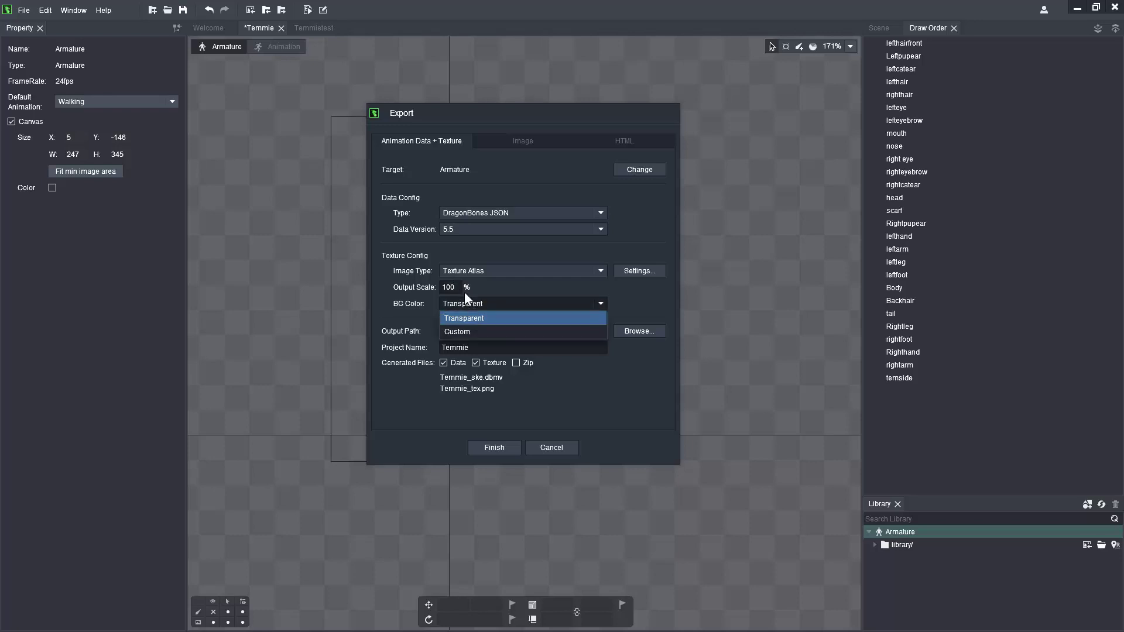
pyautogui.click(490, 332)
pyautogui.click(596, 304)
pyautogui.click(521, 316)
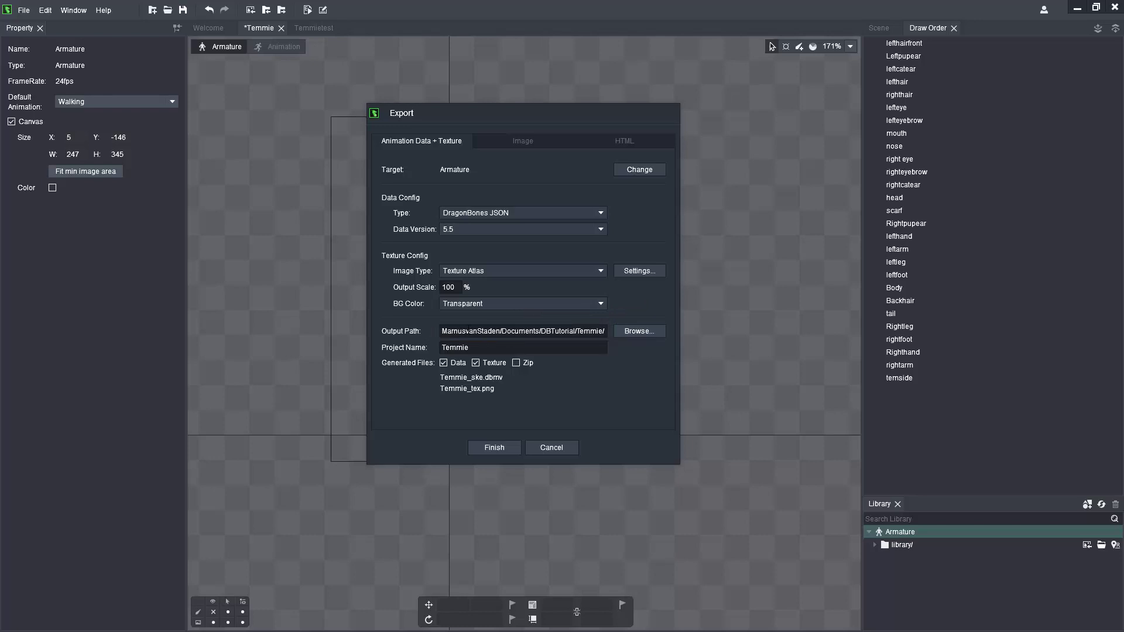
pyautogui.moveTo(440, 331); pyautogui.dragTo(603, 331)
pyautogui.click(627, 348)
pyautogui.moveTo(442, 348)
pyautogui.mouseDown()
pyautogui.moveTo(492, 348)
pyautogui.moveTo(424, 344)
pyautogui.mouseUp()
pyautogui.click(572, 386)
# - On the Image tab, change the output format from GIF to PNG
pyautogui.click(519, 139)
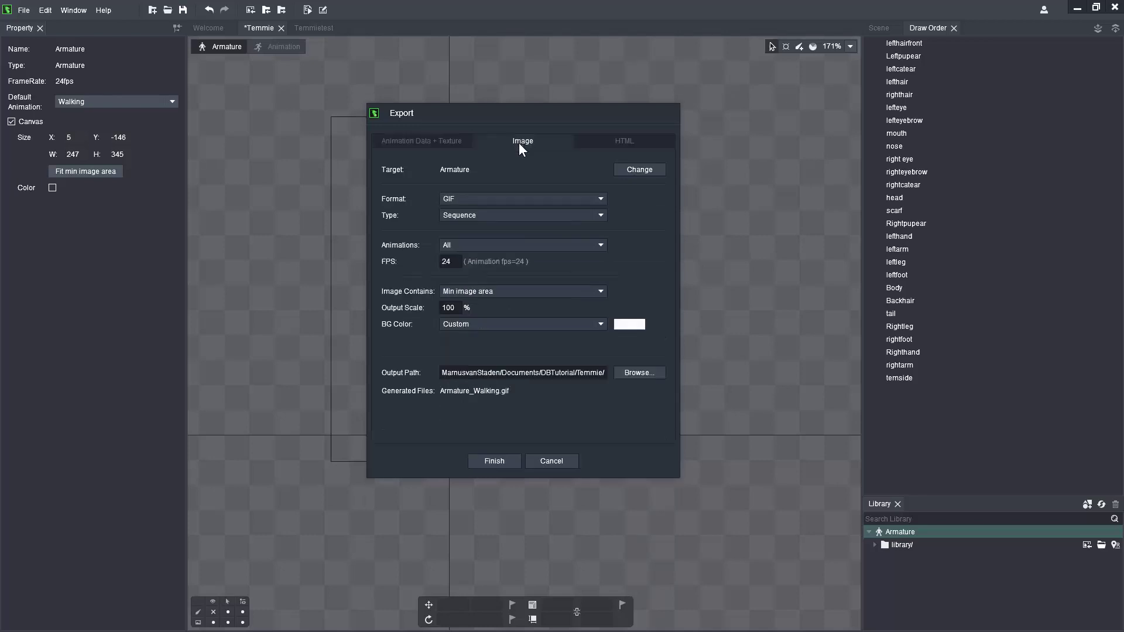
pyautogui.click(483, 199)
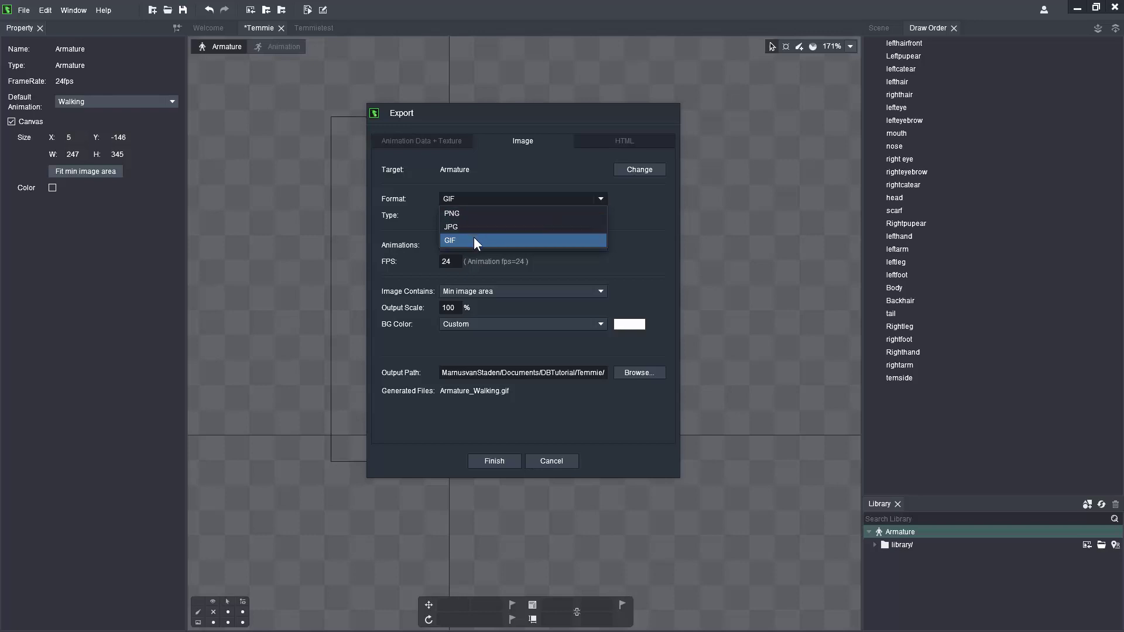
pyautogui.click(448, 240)
pyautogui.click(490, 217)
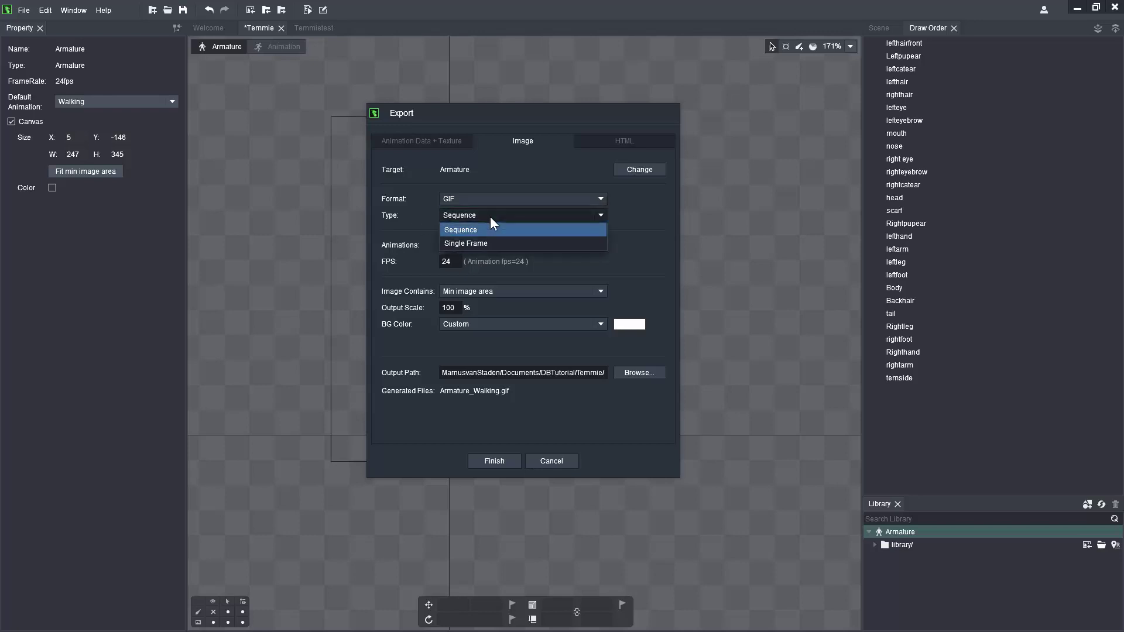
pyautogui.click(483, 198)
pyautogui.click(480, 211)
# - Set Type to Single Frame, taken from the Walking animation
pyautogui.click(462, 215)
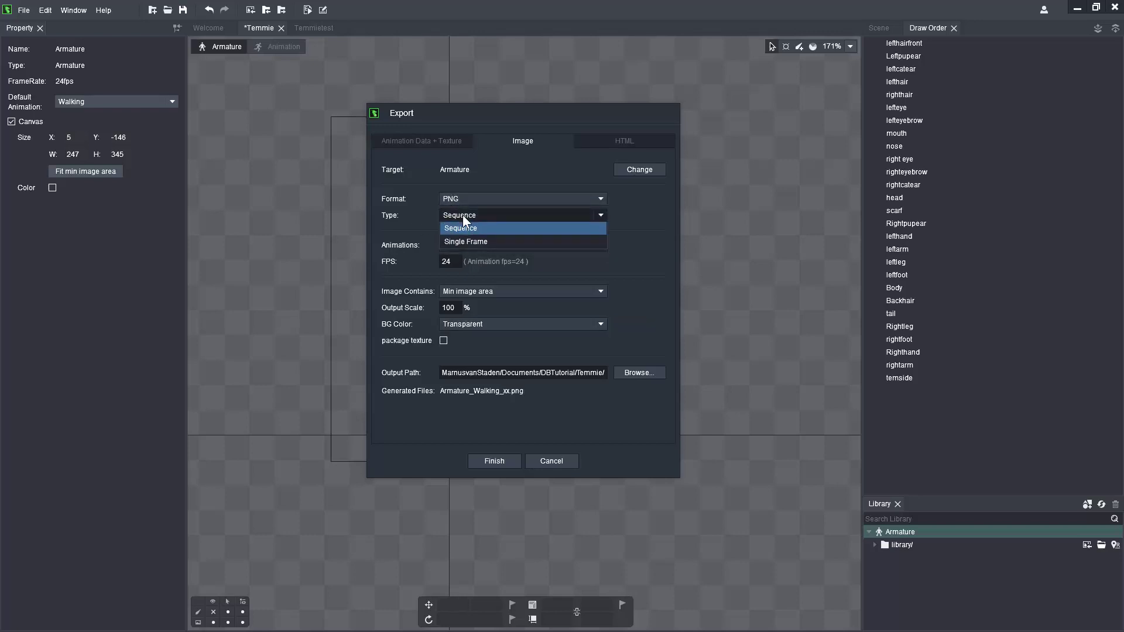
pyautogui.click(500, 243)
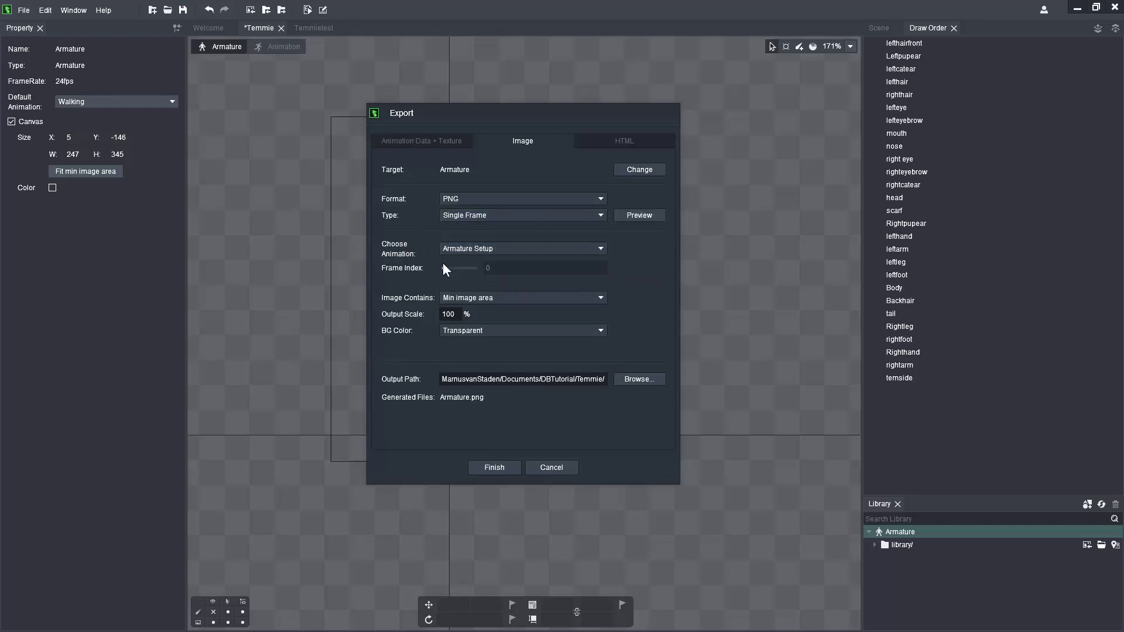
pyautogui.click(480, 248)
pyautogui.click(481, 276)
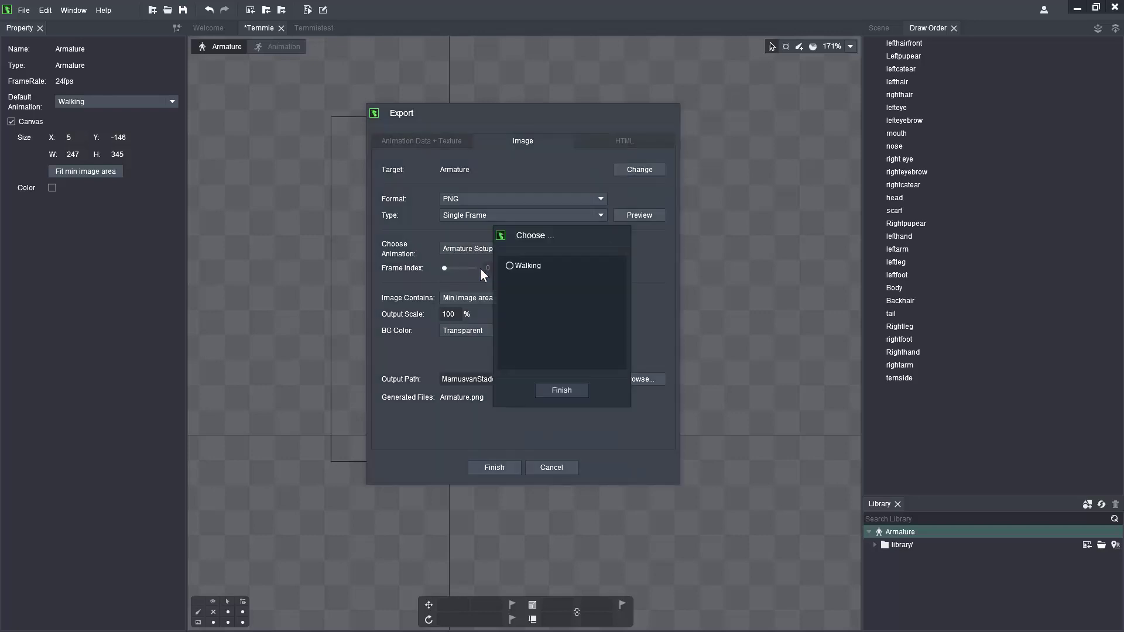
pyautogui.click(556, 393)
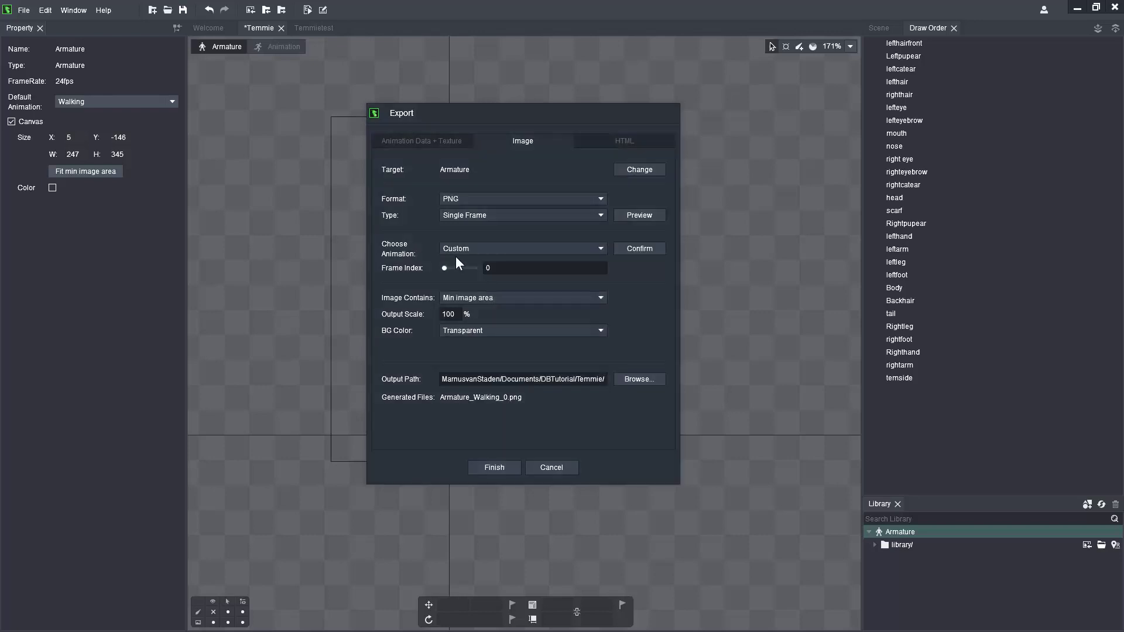
pyautogui.click(641, 250)
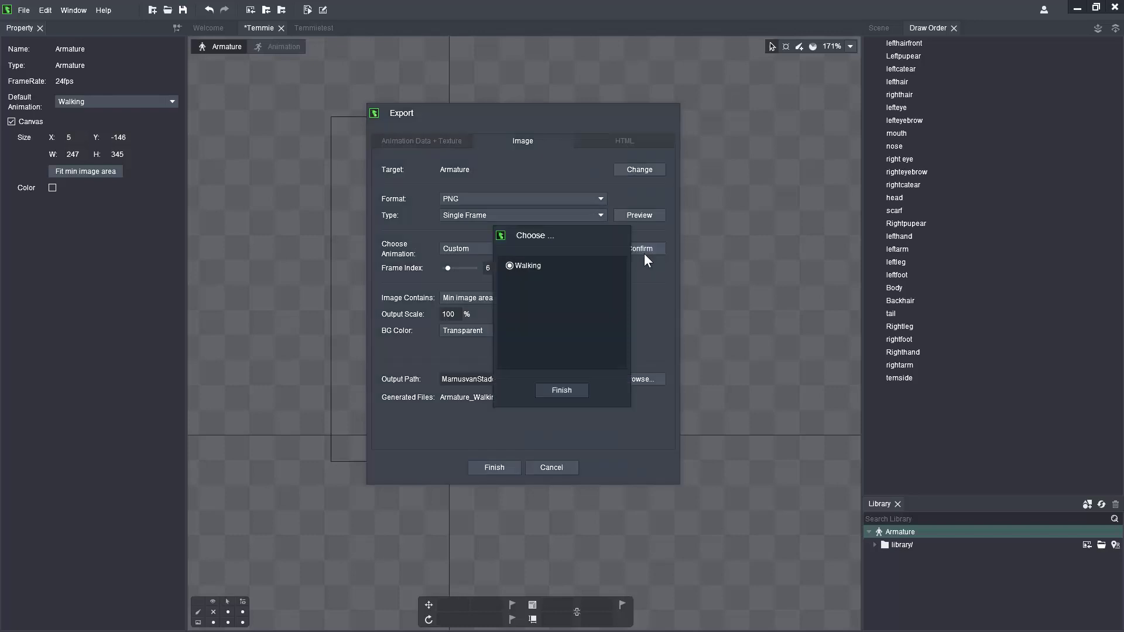
pyautogui.click(555, 389)
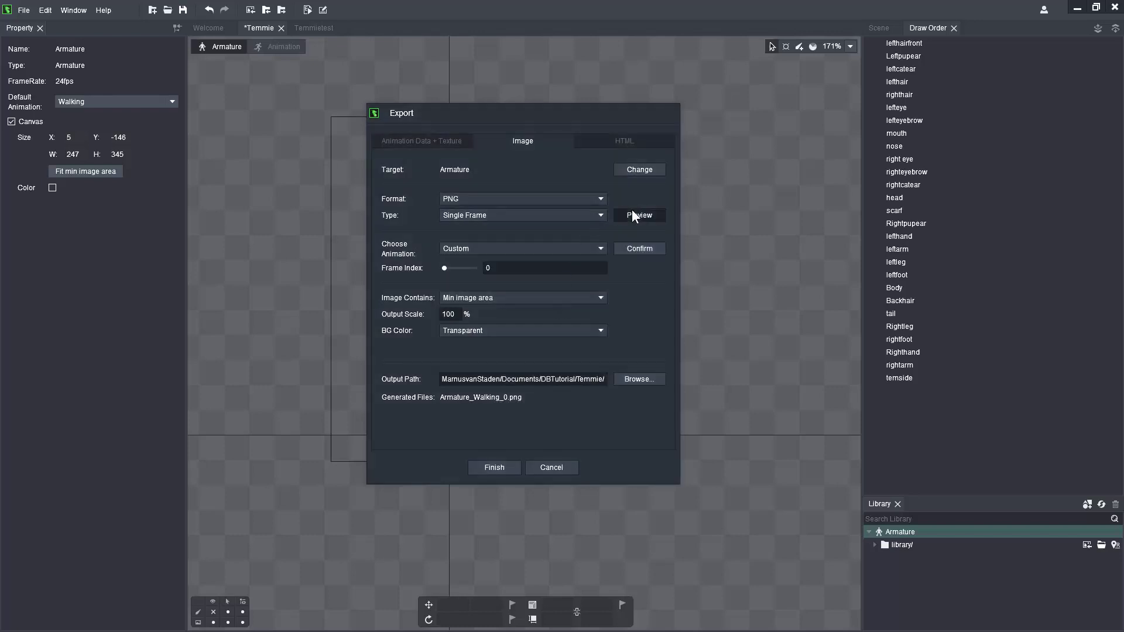
# - Preview the single frame Armature_Walking_0.png at 229 x 307, then close the preview
pyautogui.click(632, 215)
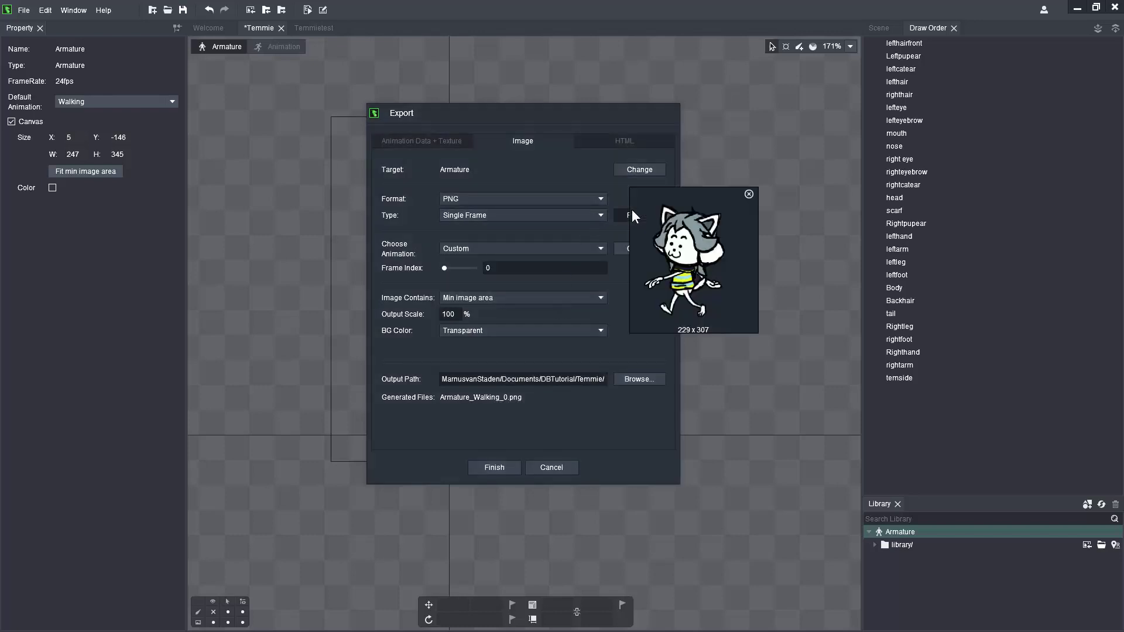
pyautogui.click(748, 193)
pyautogui.click(488, 215)
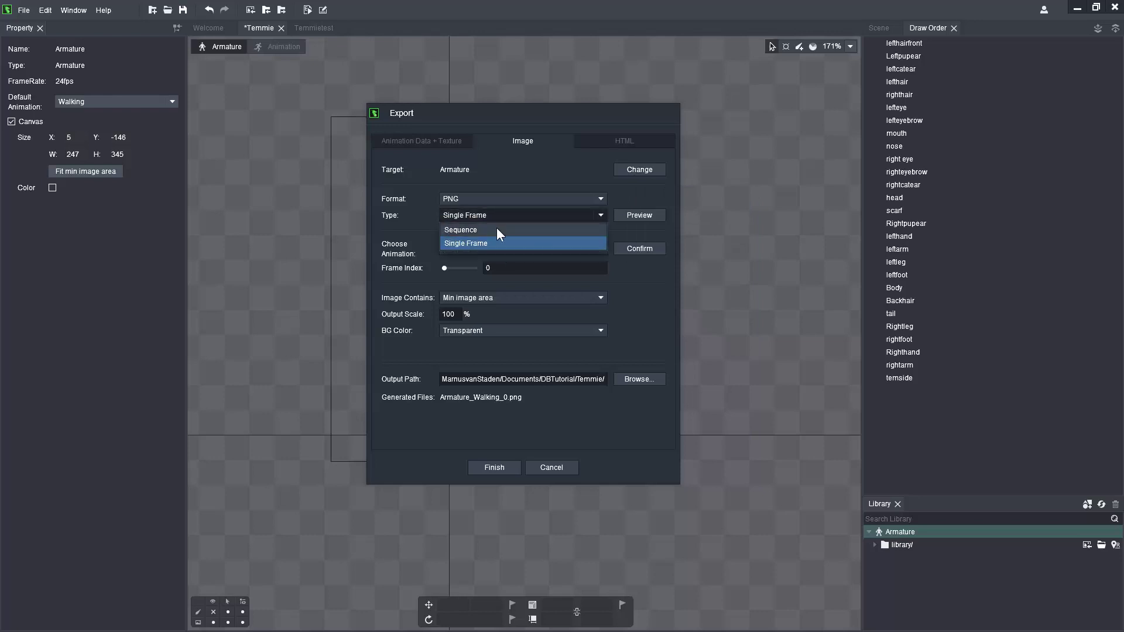
# - Switch back to a Sequence at 24 FPS with Min image area, after trying a custom area
pyautogui.click(496, 229)
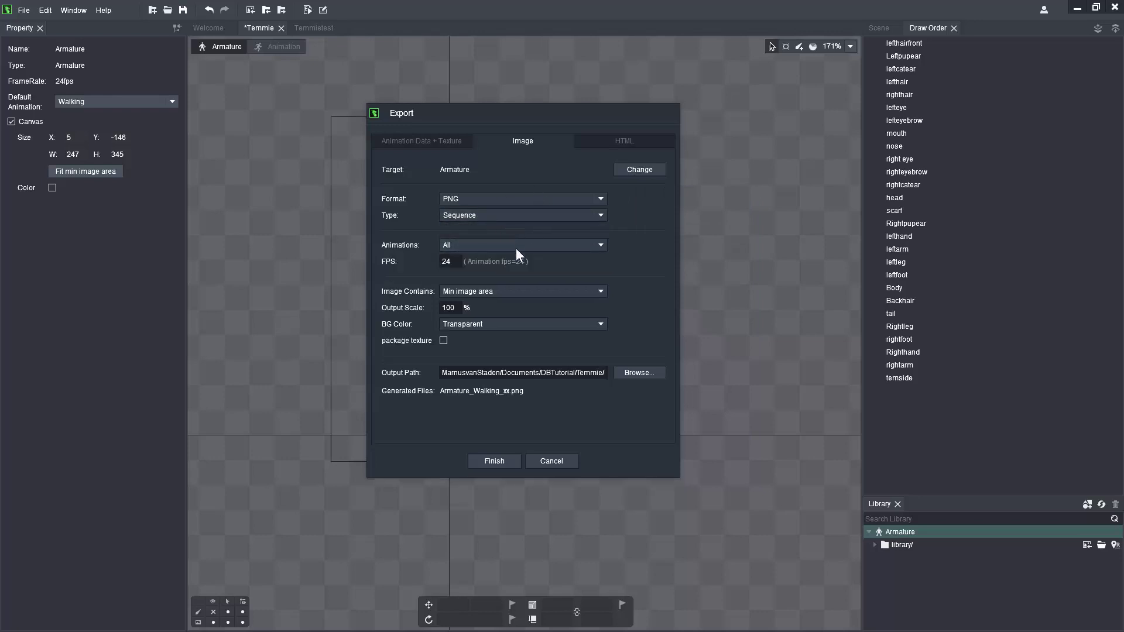
pyautogui.doubleClick(455, 261)
pyautogui.click(662, 233)
pyautogui.click(501, 290)
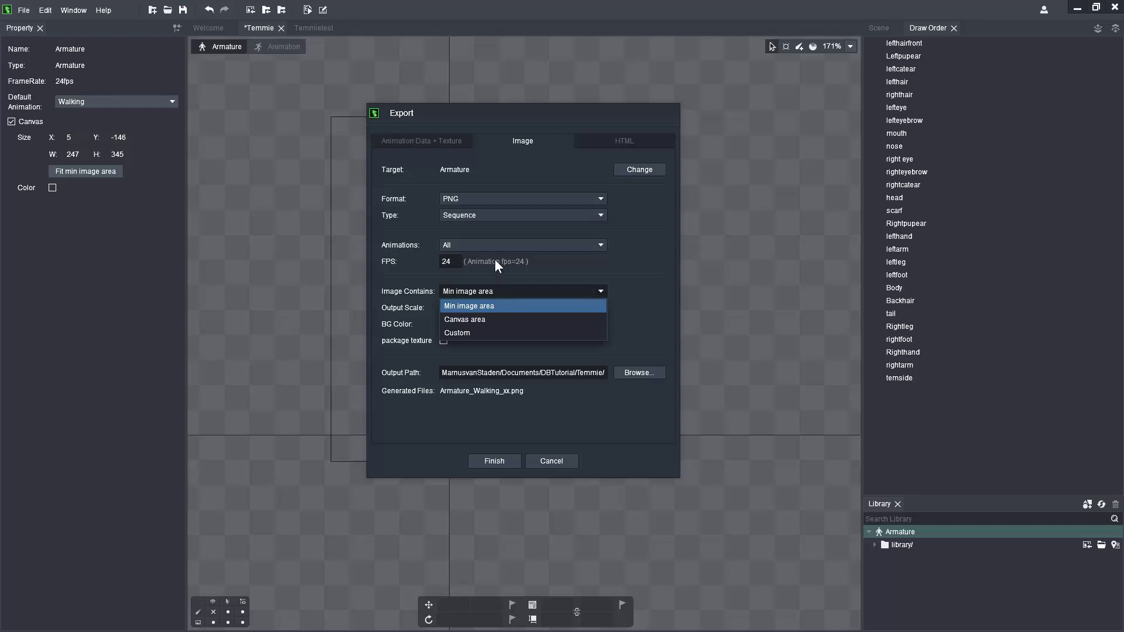
pyautogui.click(490, 332)
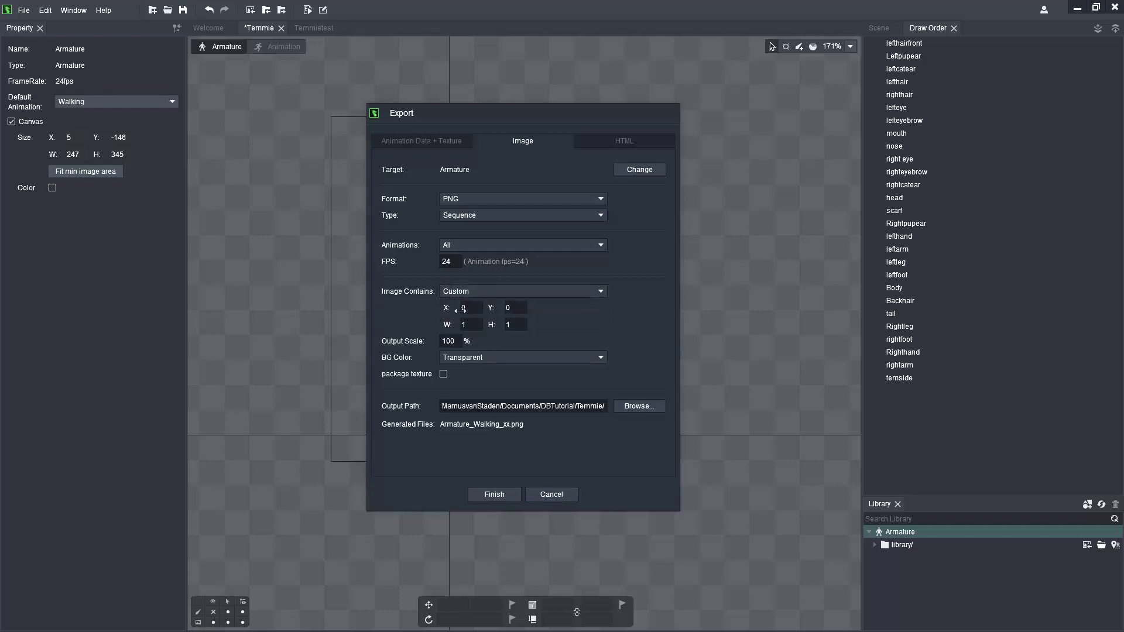
pyautogui.click(505, 296)
pyautogui.click(498, 302)
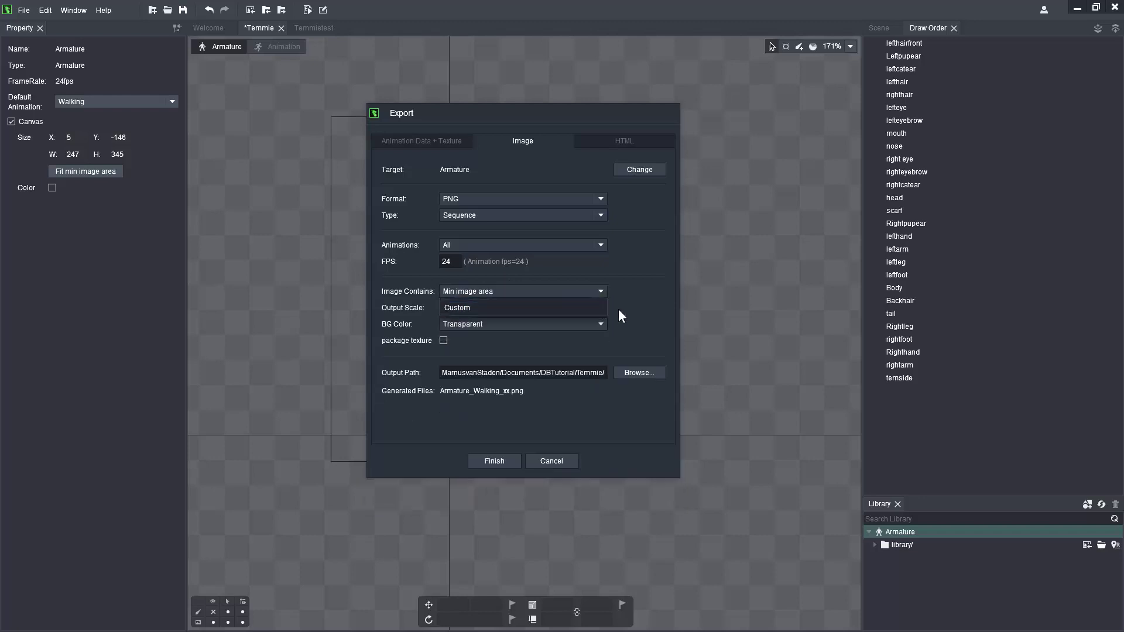
# - Try the JPG and PNG image formats, leaving JPG selected
pyautogui.click(508, 198)
pyautogui.click(503, 226)
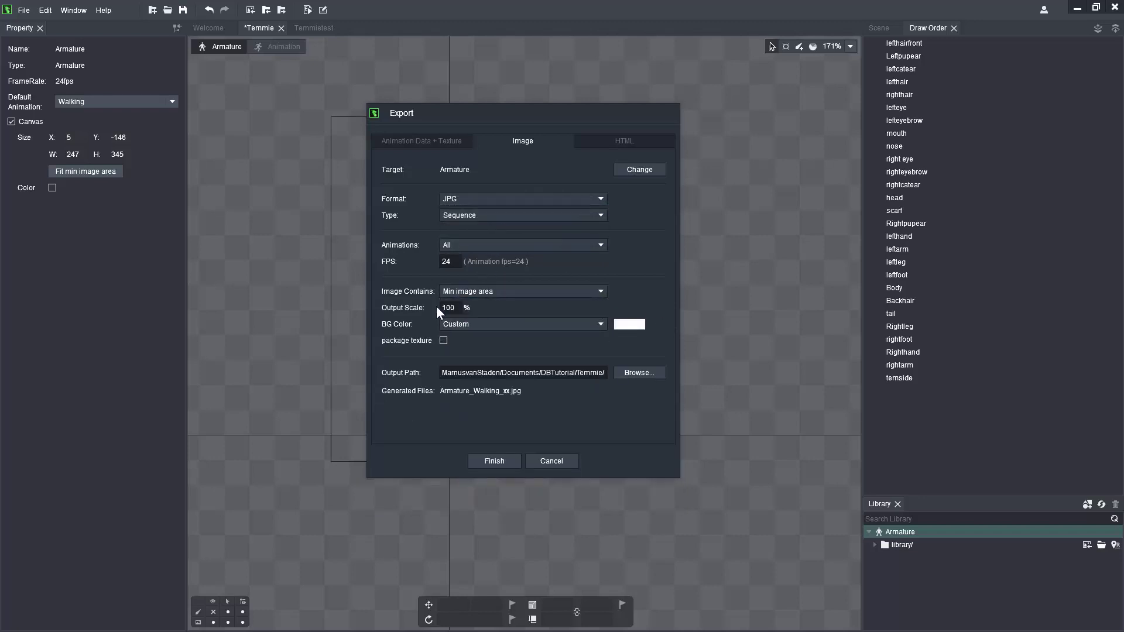
pyautogui.click(514, 200)
pyautogui.click(514, 212)
pyautogui.click(512, 199)
pyautogui.click(509, 226)
# - Tick package texture, adjust its packing settings, and set the format via GIF back to PNG
pyautogui.click(442, 340)
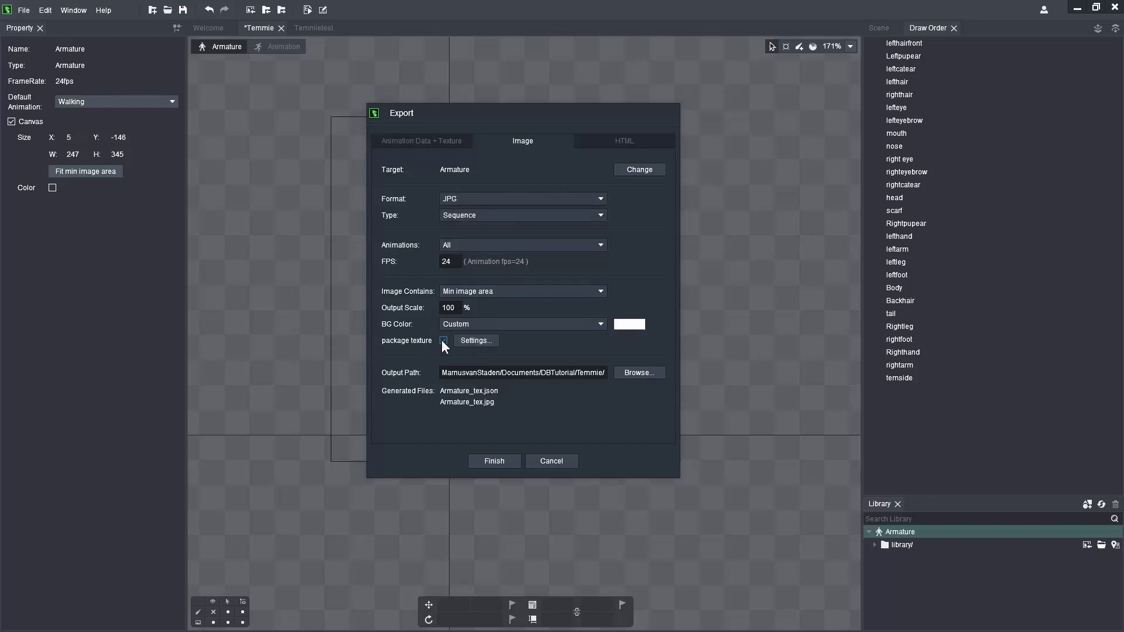
pyautogui.click(489, 340)
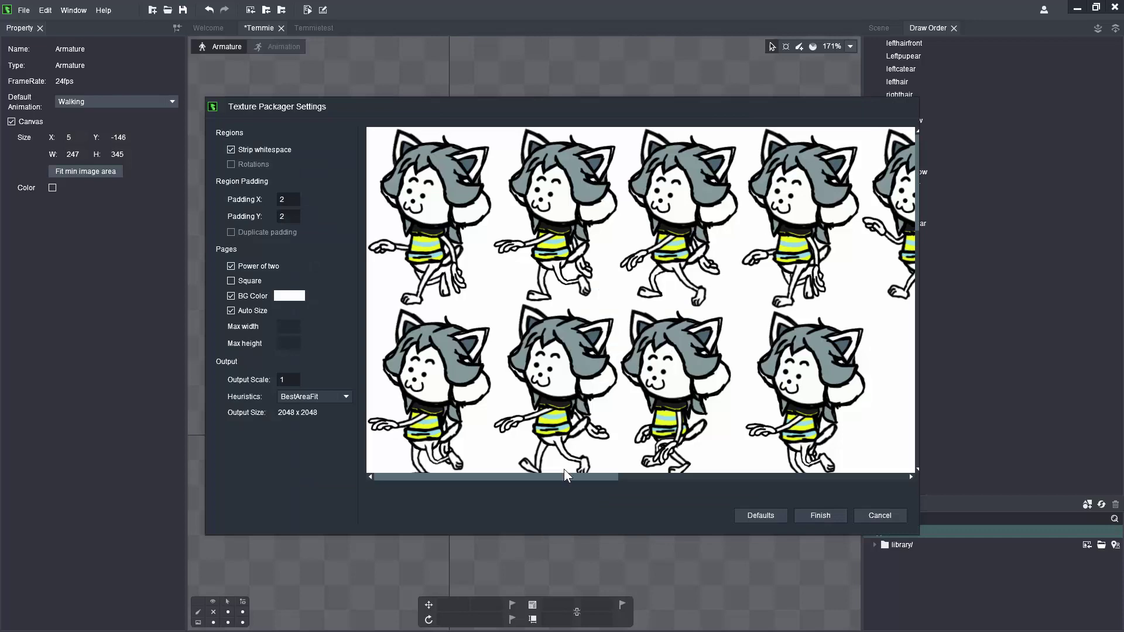
pyautogui.moveTo(563, 475); pyautogui.dragTo(592, 475)
pyautogui.click(872, 515)
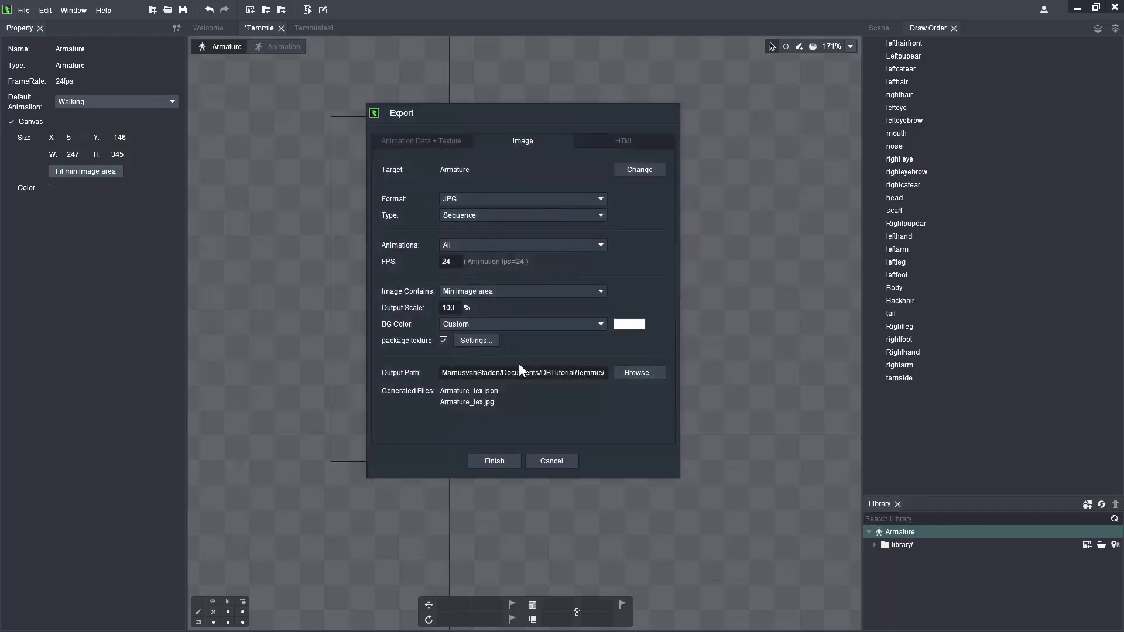
pyautogui.click(482, 198)
pyautogui.click(478, 234)
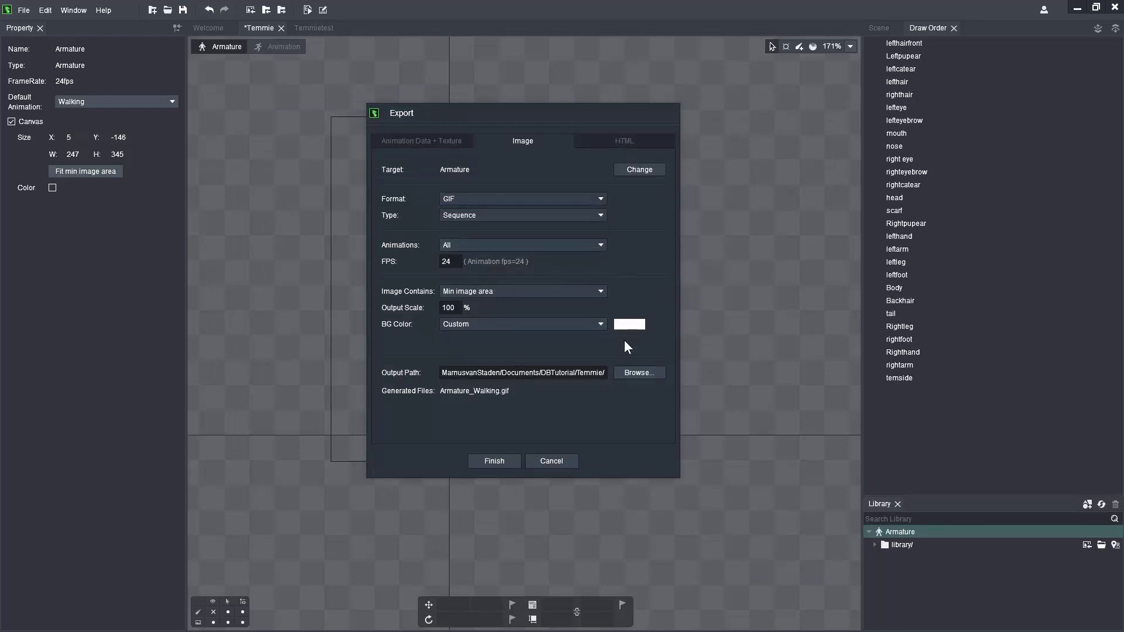
pyautogui.click(491, 194)
pyautogui.click(486, 209)
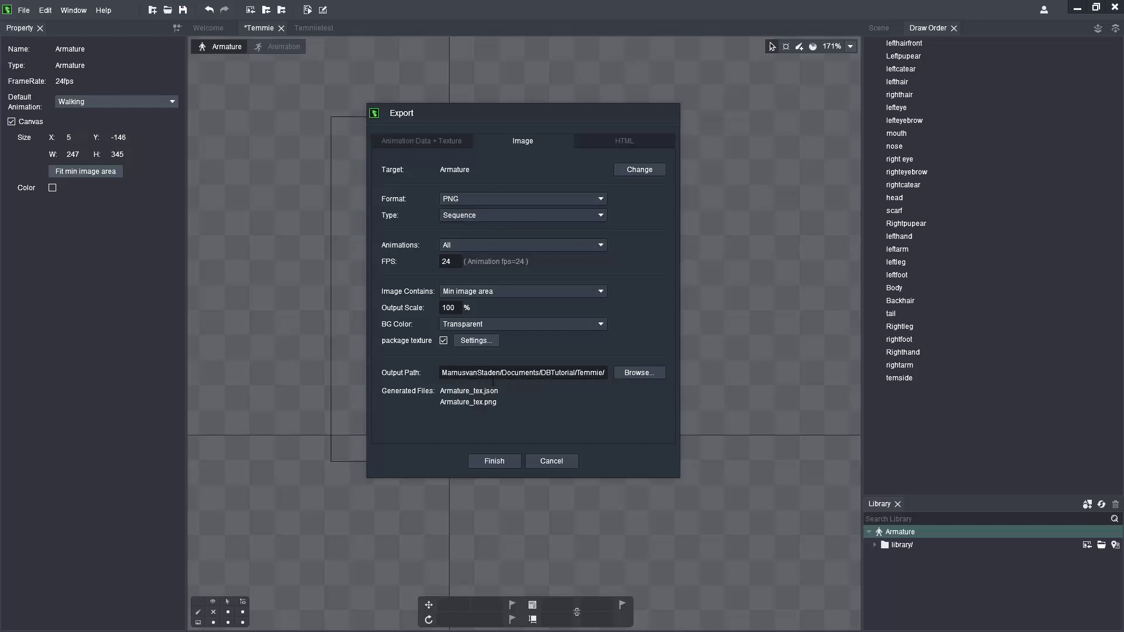
# - On the HTML tab, keep Type as Preview and export Temmie.html to the Temmie folder
pyautogui.click(605, 142)
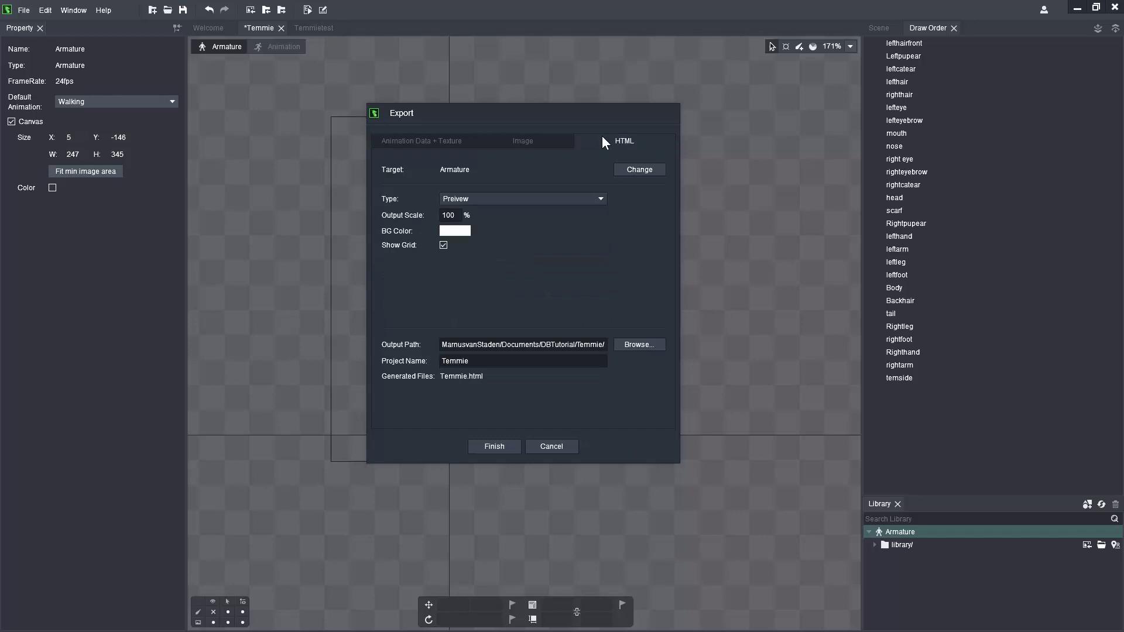
pyautogui.click(447, 201)
pyautogui.click(465, 213)
pyautogui.click(463, 200)
pyautogui.click(460, 213)
pyautogui.click(459, 202)
pyautogui.click(465, 213)
pyautogui.click(490, 446)
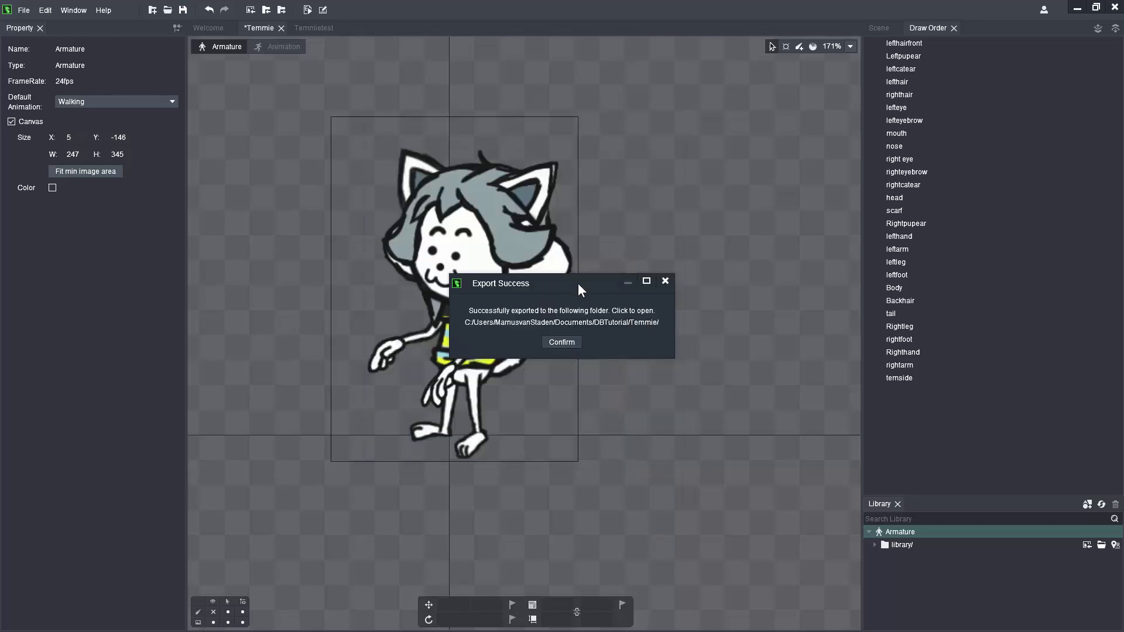
# - Dismiss the success message, maximize the preview window, and zoom in and out on Temmie
pyautogui.click(576, 345)
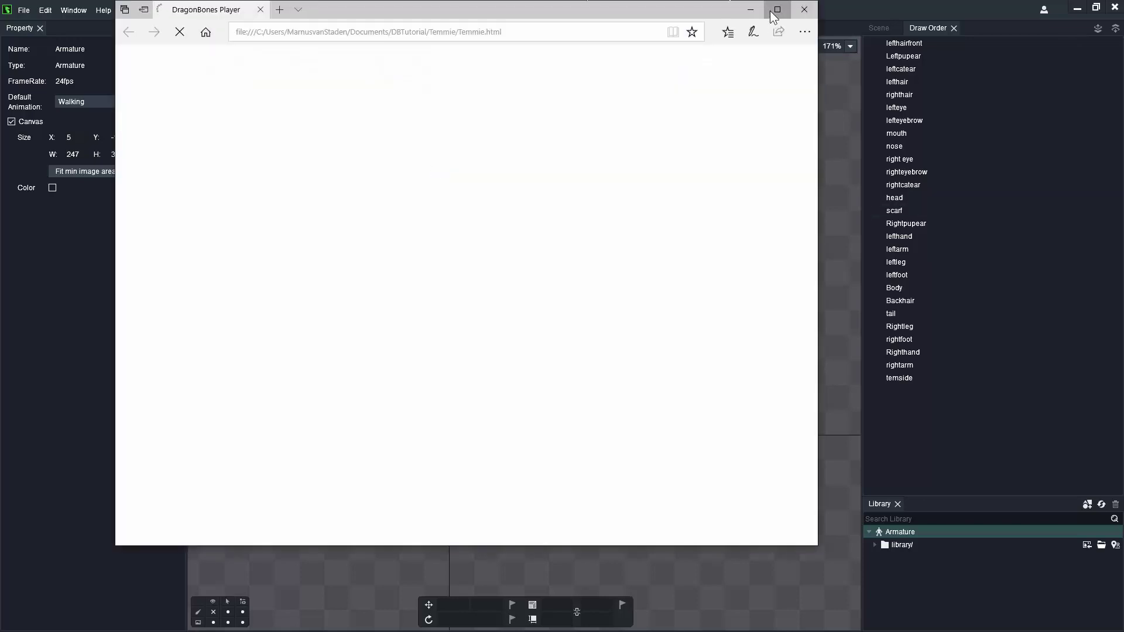
pyautogui.click(771, 10)
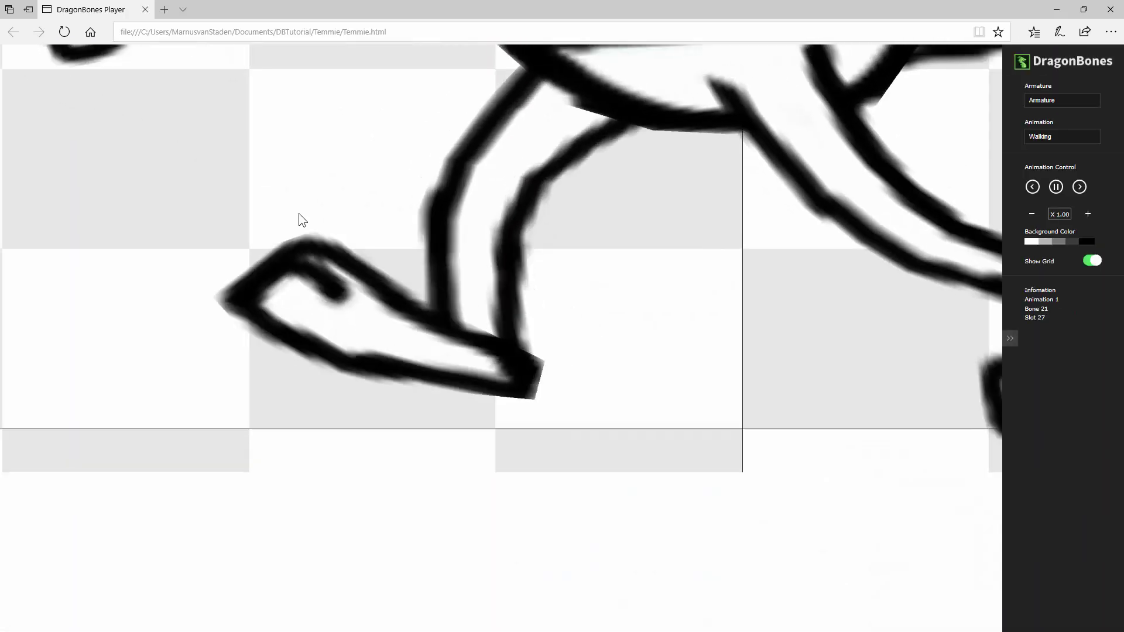
pyautogui.scroll(-5, 456, 305)
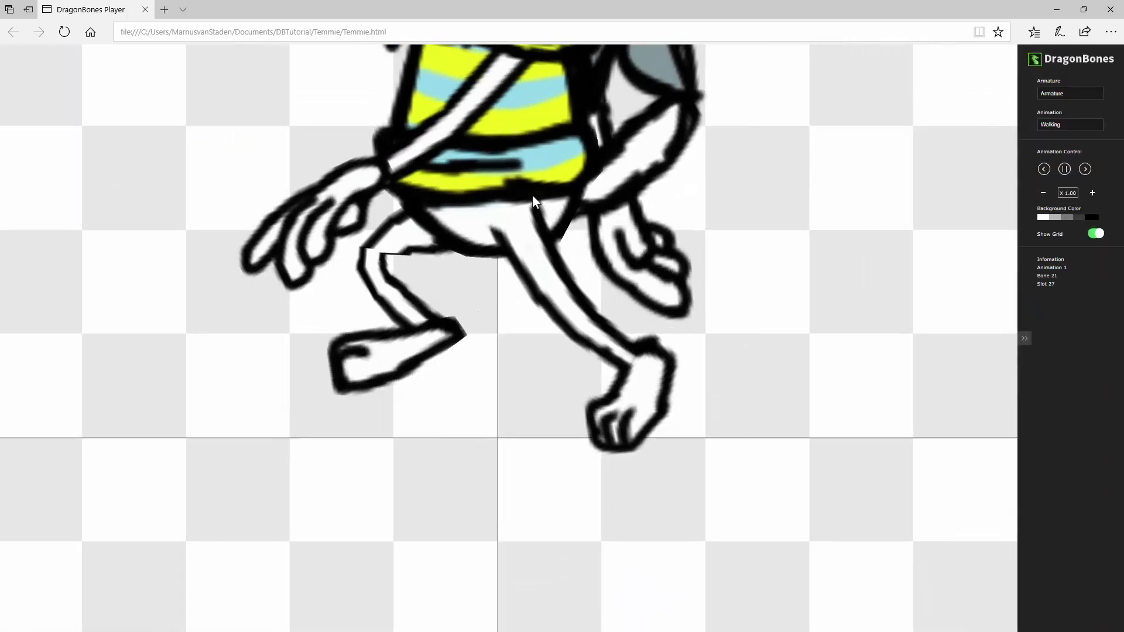
pyautogui.scroll(-3, 518, 240)
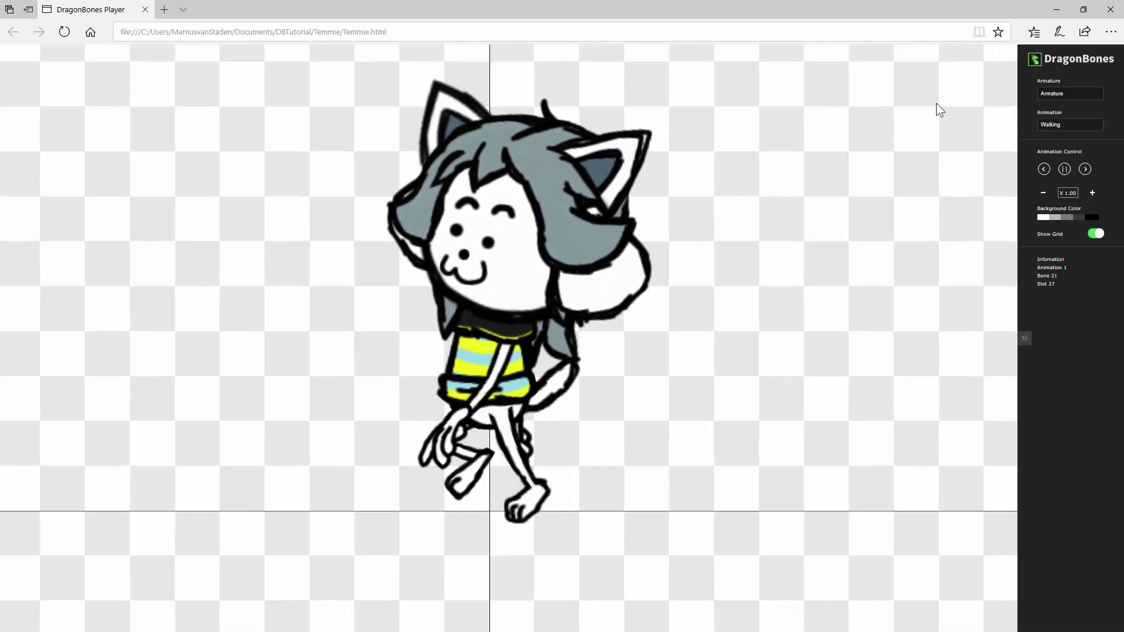
pyautogui.scroll(5, 539, 255)
pyautogui.scroll(5, 539, 256)
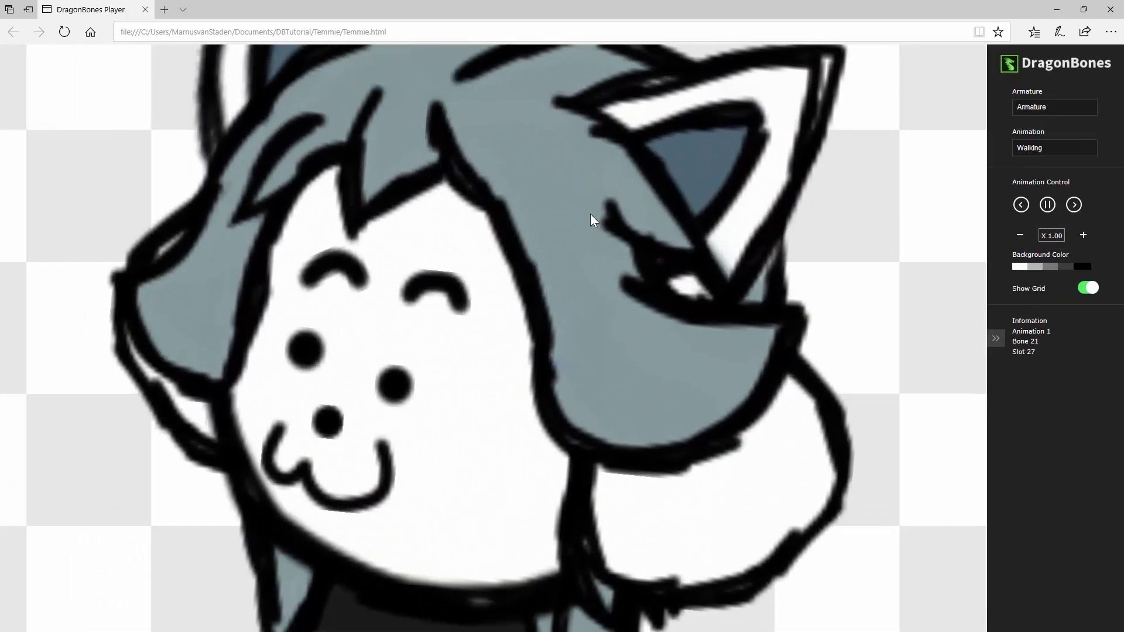
pyautogui.scroll(-5, 534, 193)
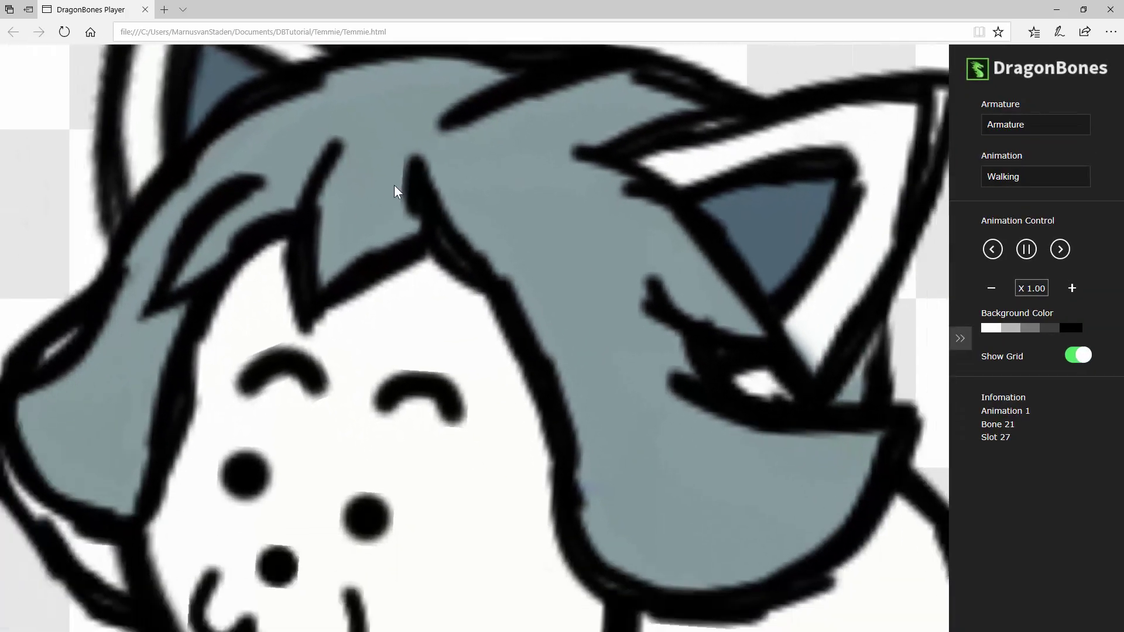
pyautogui.scroll(-4, 434, 205)
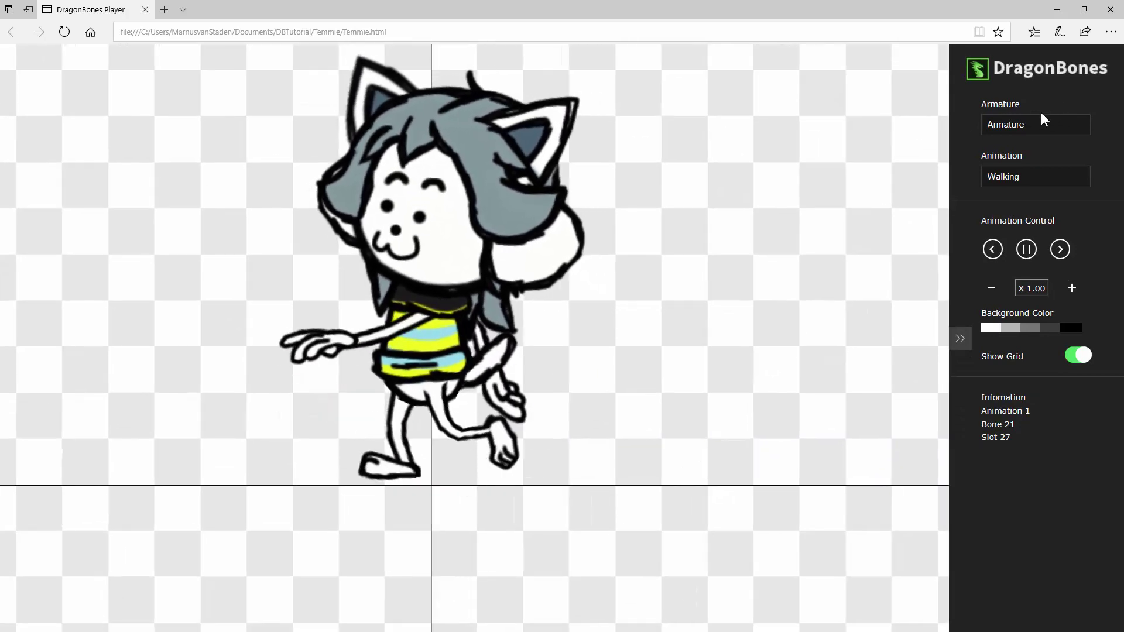
# - Check the Armature and Animation lists, pause, step and resume the walk, and toggle Show Grid off and on
pyautogui.click(1045, 124)
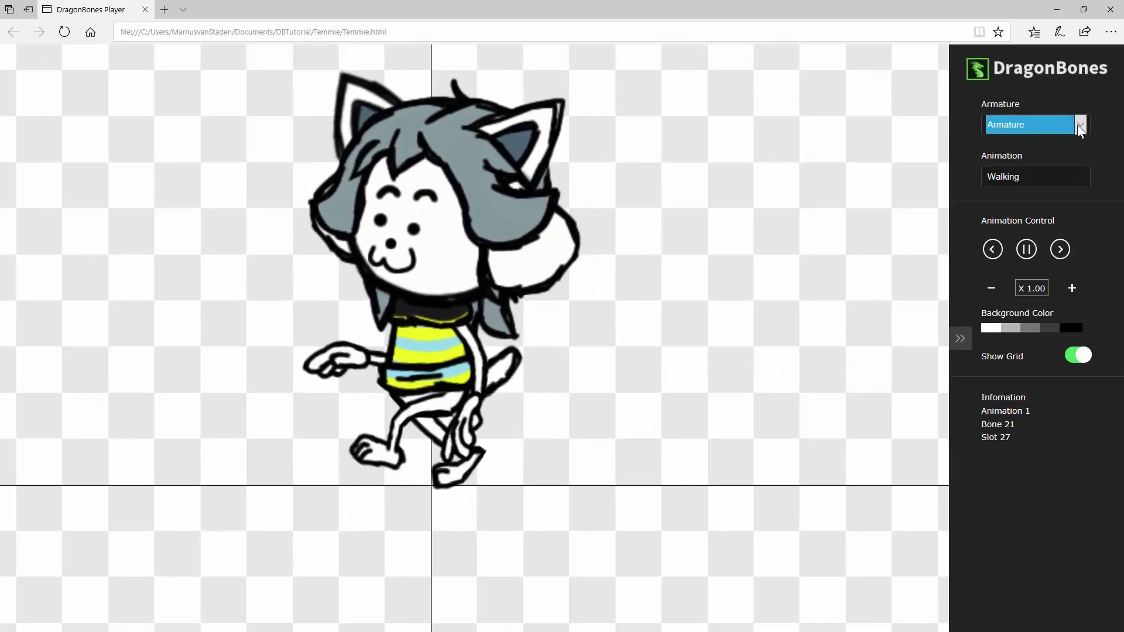
pyautogui.click(1077, 177)
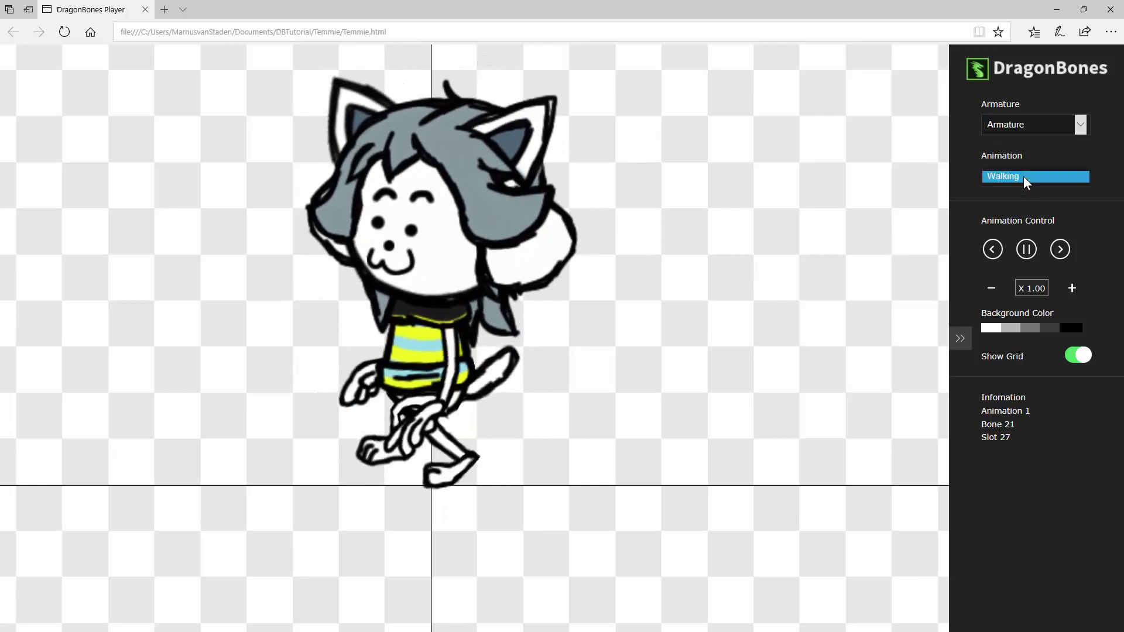
pyautogui.click(1096, 212)
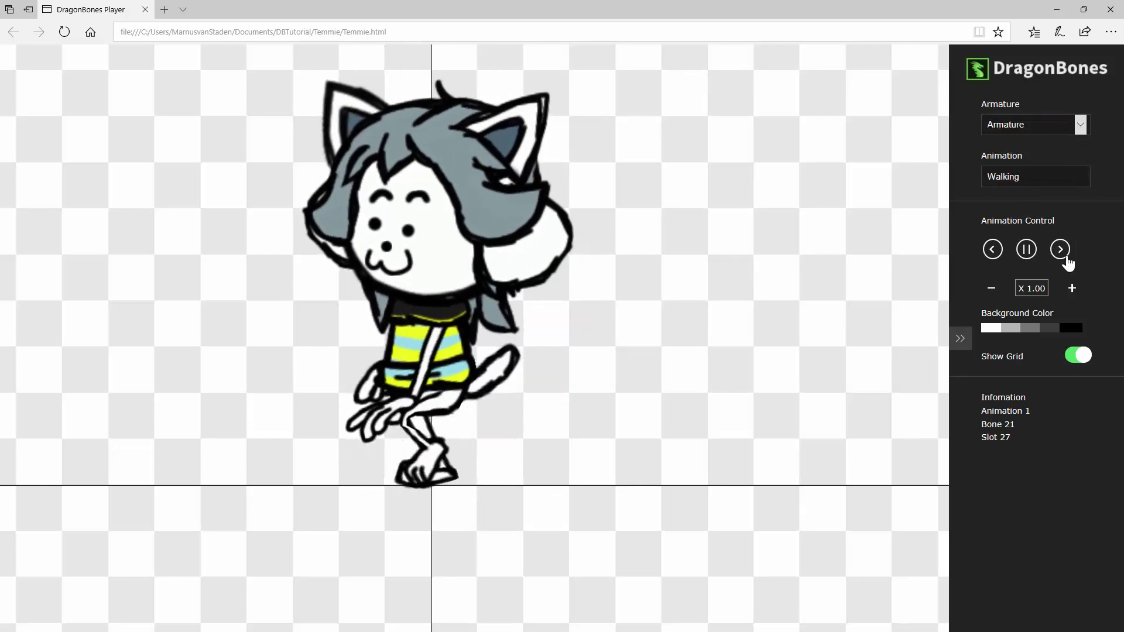
pyautogui.click(1063, 255)
pyautogui.click(1029, 251)
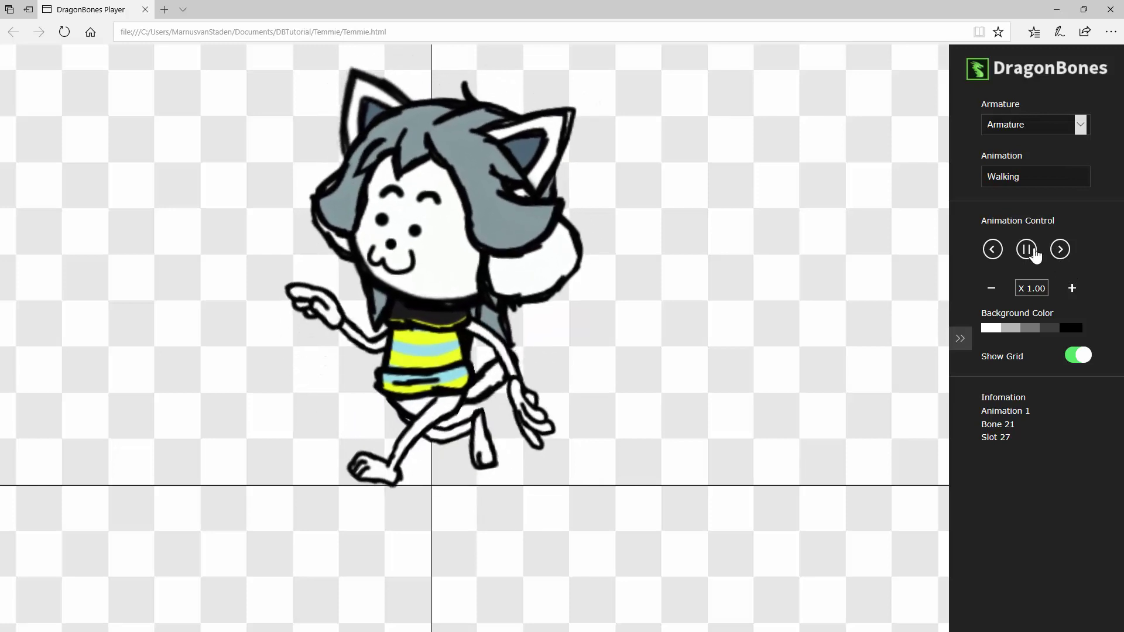
pyautogui.click(1079, 355)
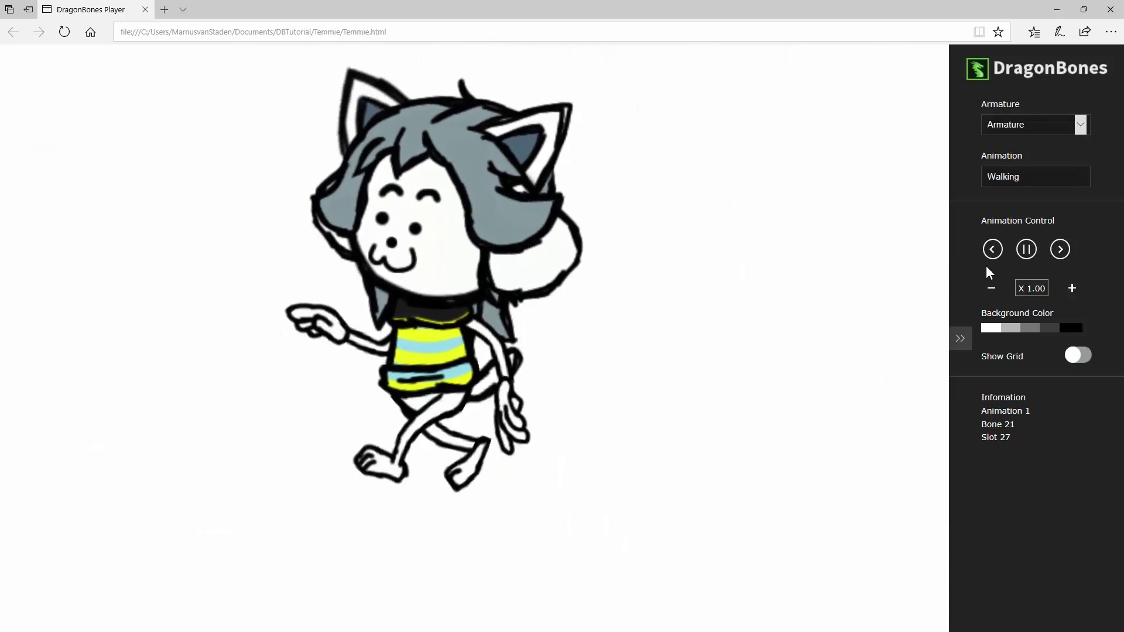
pyautogui.click(1080, 356)
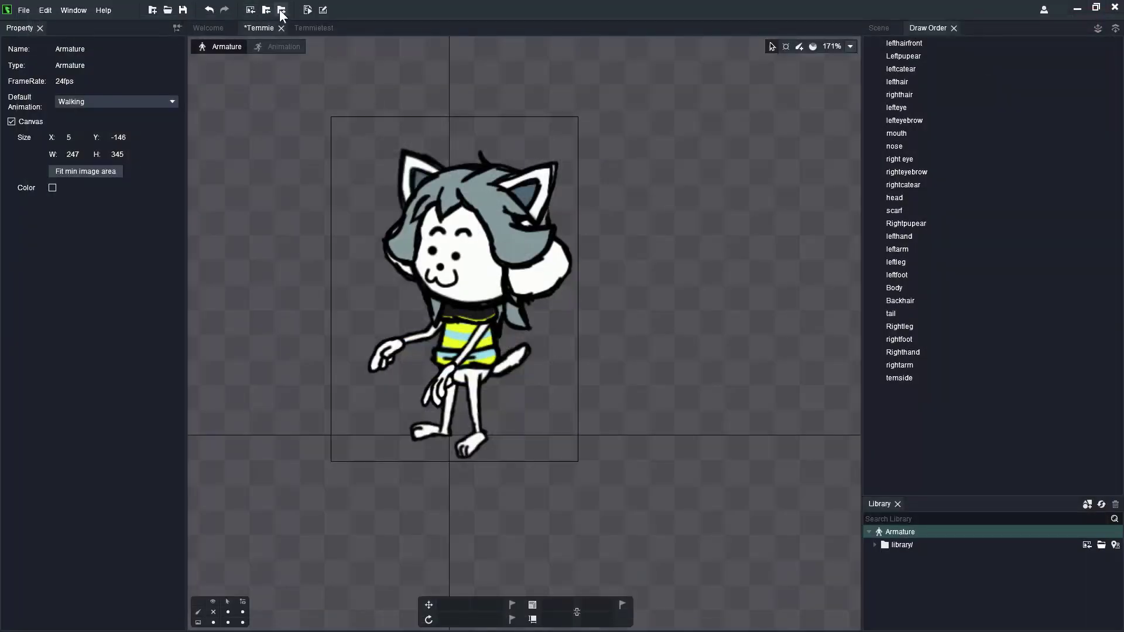
# - Export Temmie.html as a Publish page: 30 FPS, Auto orientation, Uniform Scale to fill short side
pyautogui.click(281, 10)
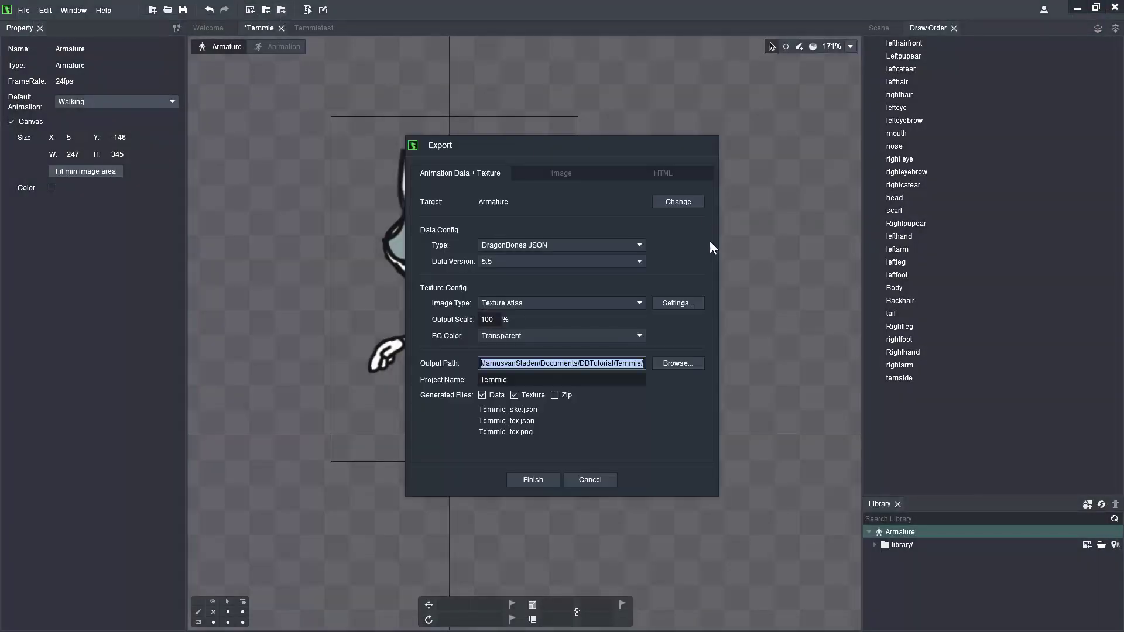
pyautogui.click(666, 176)
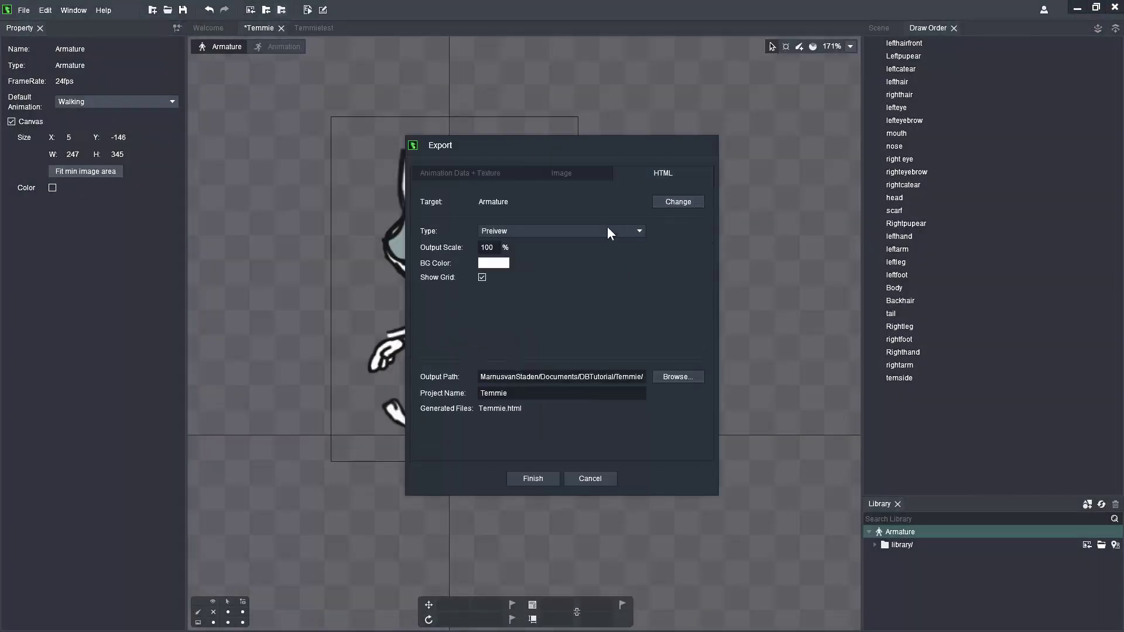
pyautogui.click(606, 230)
pyautogui.click(583, 256)
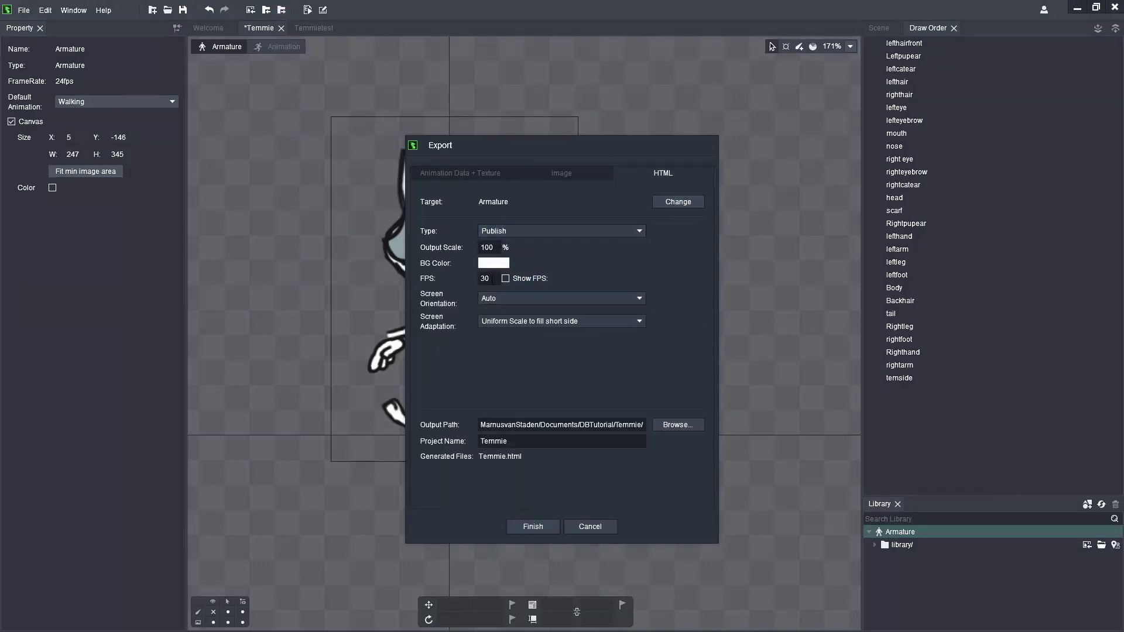
pyautogui.click(481, 279)
pyautogui.click(493, 298)
pyautogui.click(502, 296)
pyautogui.click(626, 322)
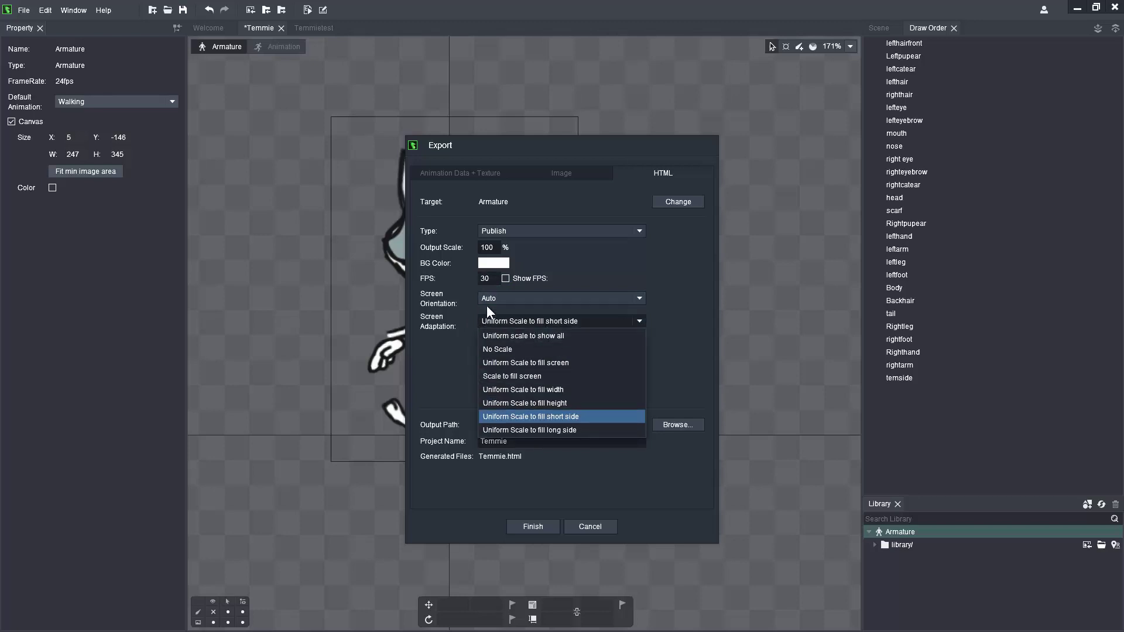
pyautogui.click(614, 416)
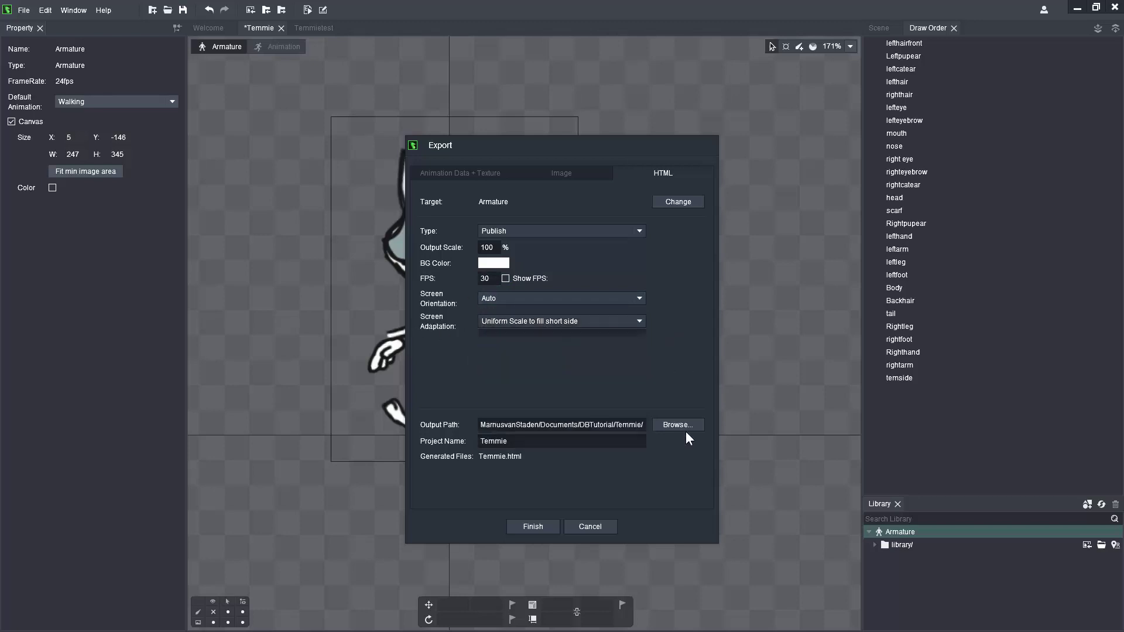
pyautogui.click(531, 526)
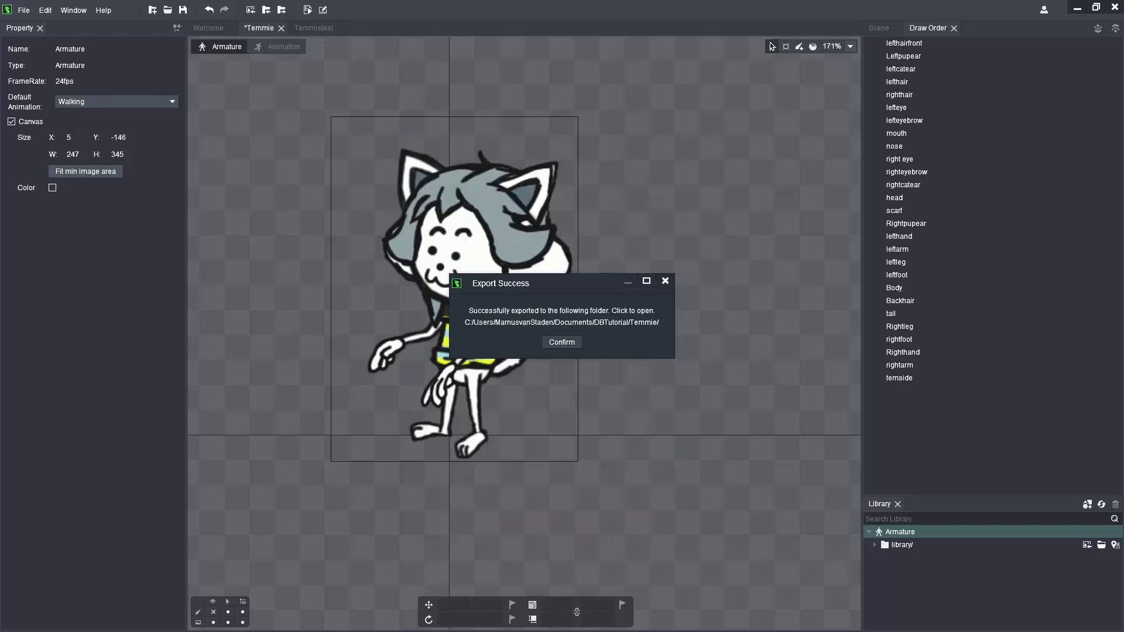
# - Dismiss the export notice, view Temmie.html's source in Edge's developer tools (F12), then close them
pyautogui.click(560, 343)
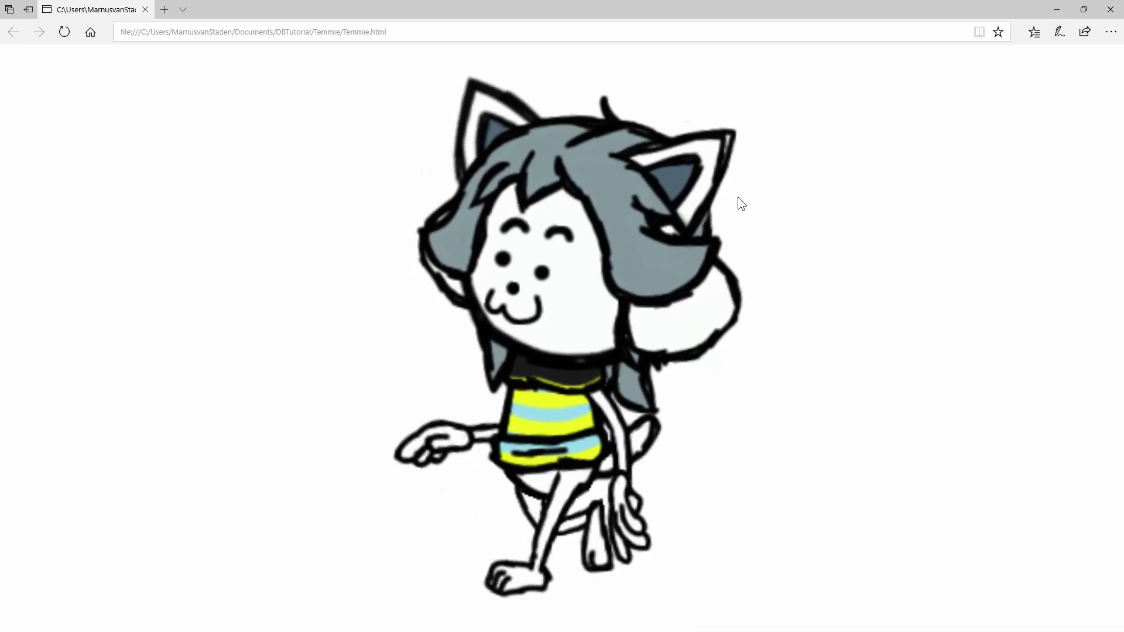
pyautogui.press('F12')
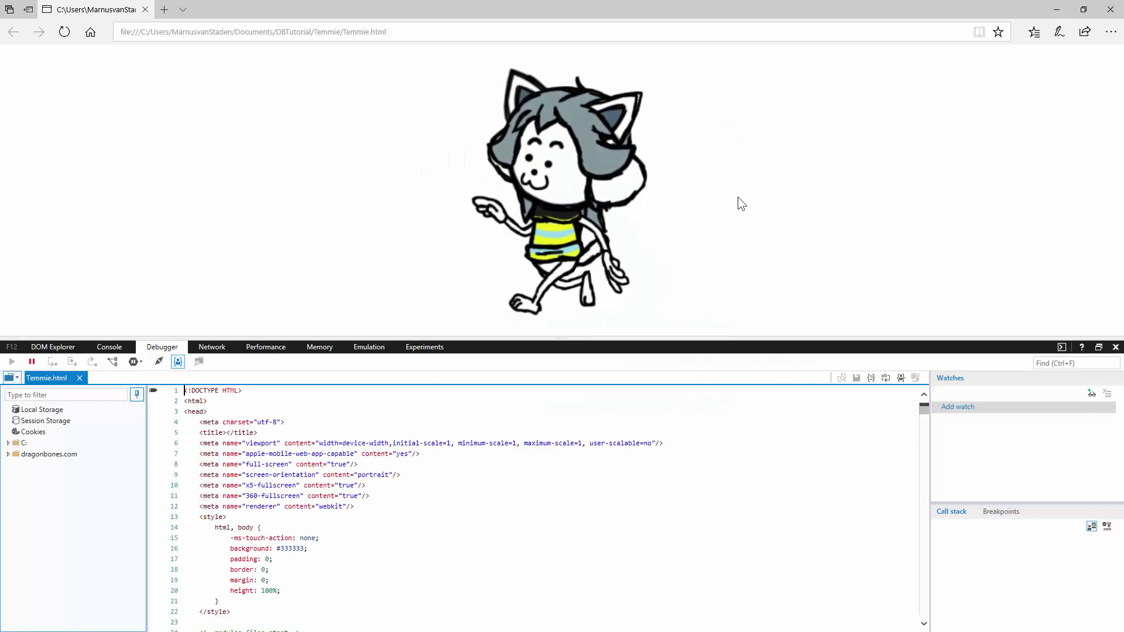
pyautogui.click(1114, 347)
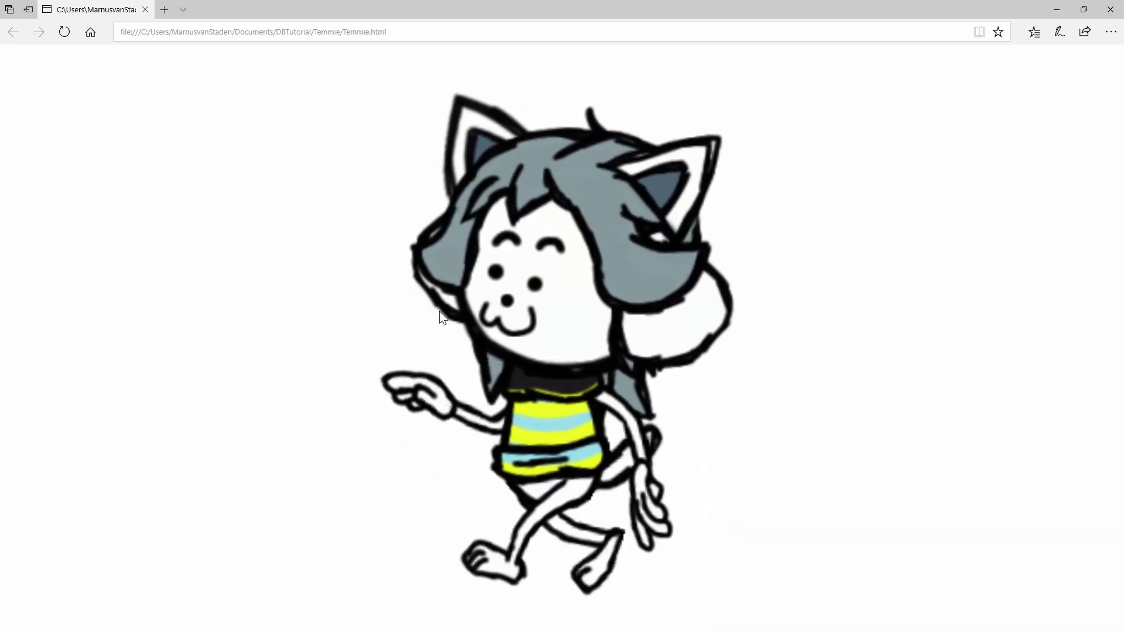
pyautogui.press('F12')
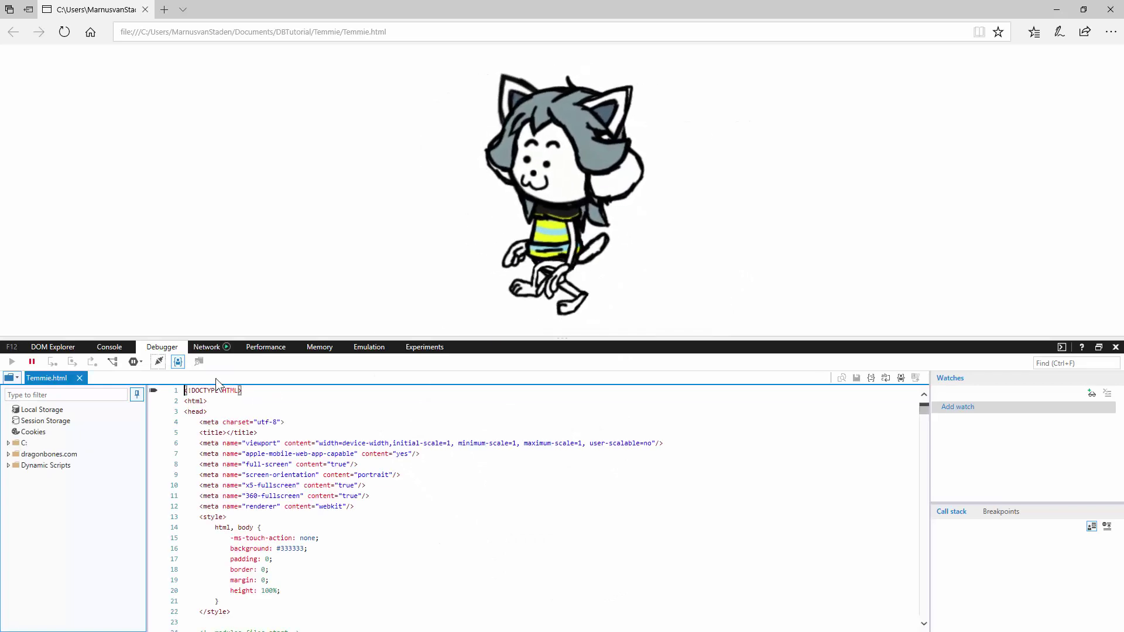
pyautogui.moveTo(248, 338); pyautogui.dragTo(275, 95)
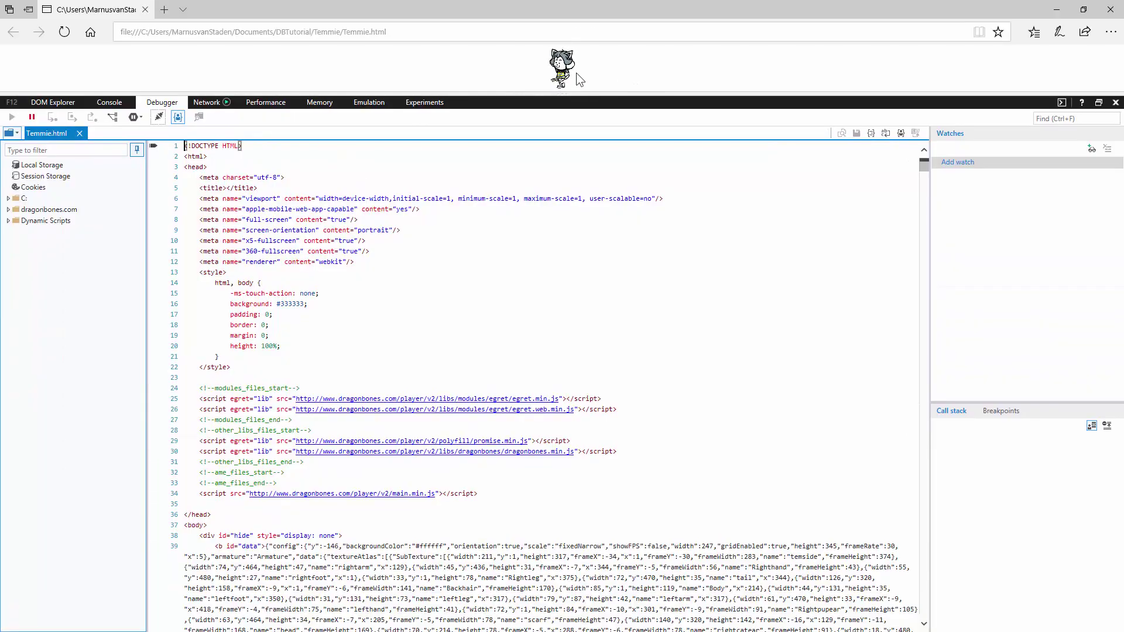
pyautogui.scroll(-20, 472, 206)
pyautogui.scroll(-20, 427, 301)
pyautogui.scroll(-10, 863, 276)
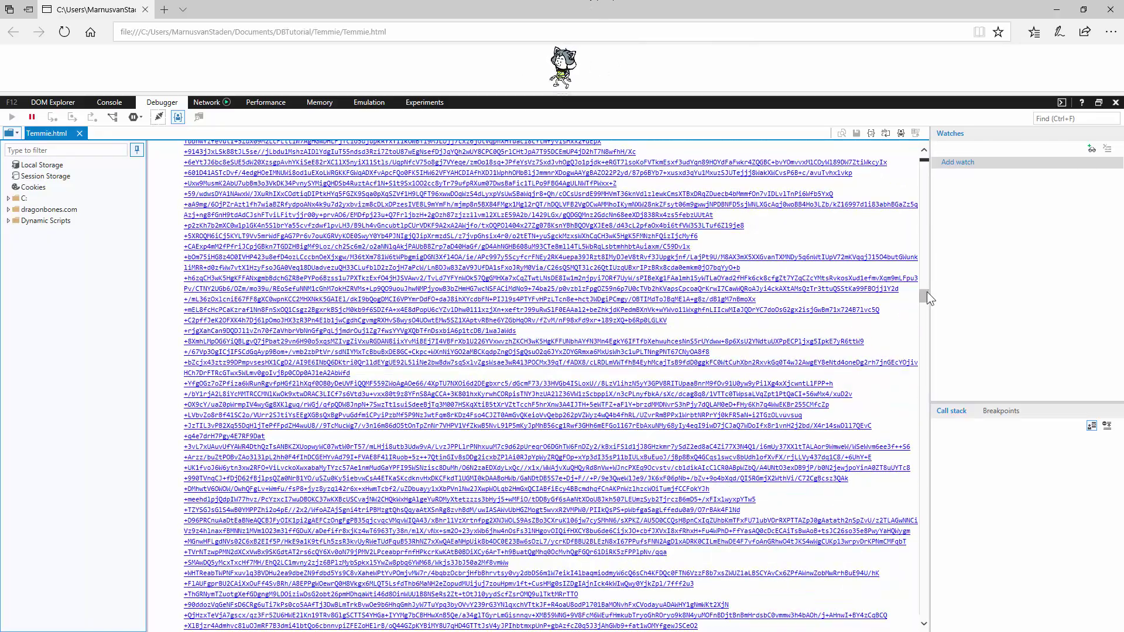
pyautogui.moveTo(923, 295); pyautogui.dragTo(923, 559)
pyautogui.hotkey('ctrl', 'Home')
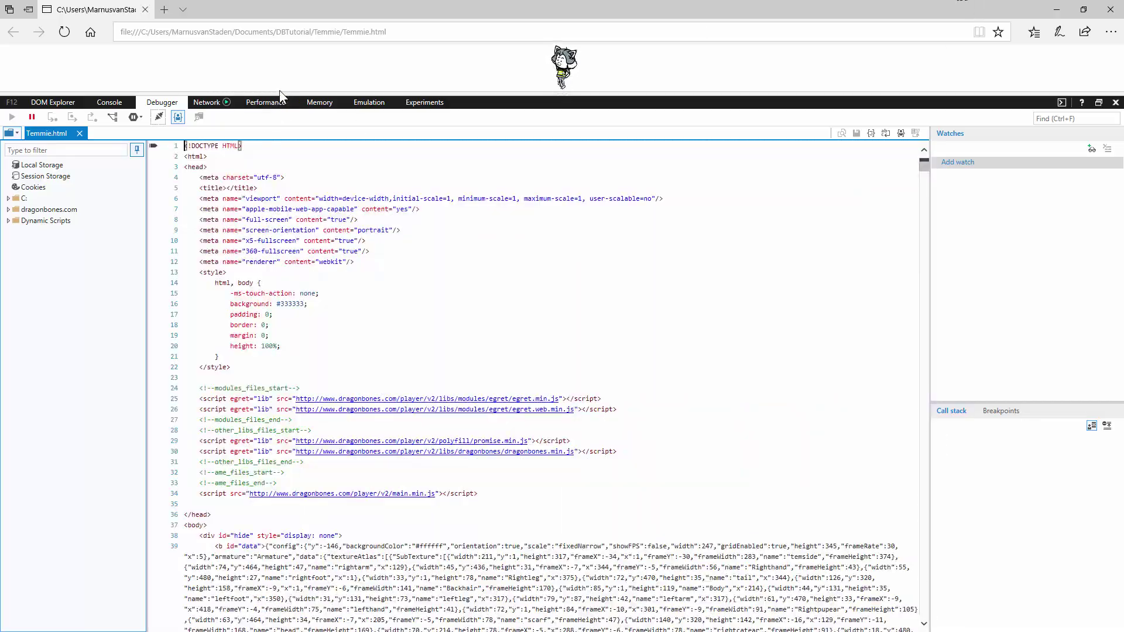
pyautogui.moveTo(285, 95); pyautogui.dragTo(343, 454)
pyautogui.click(1115, 463)
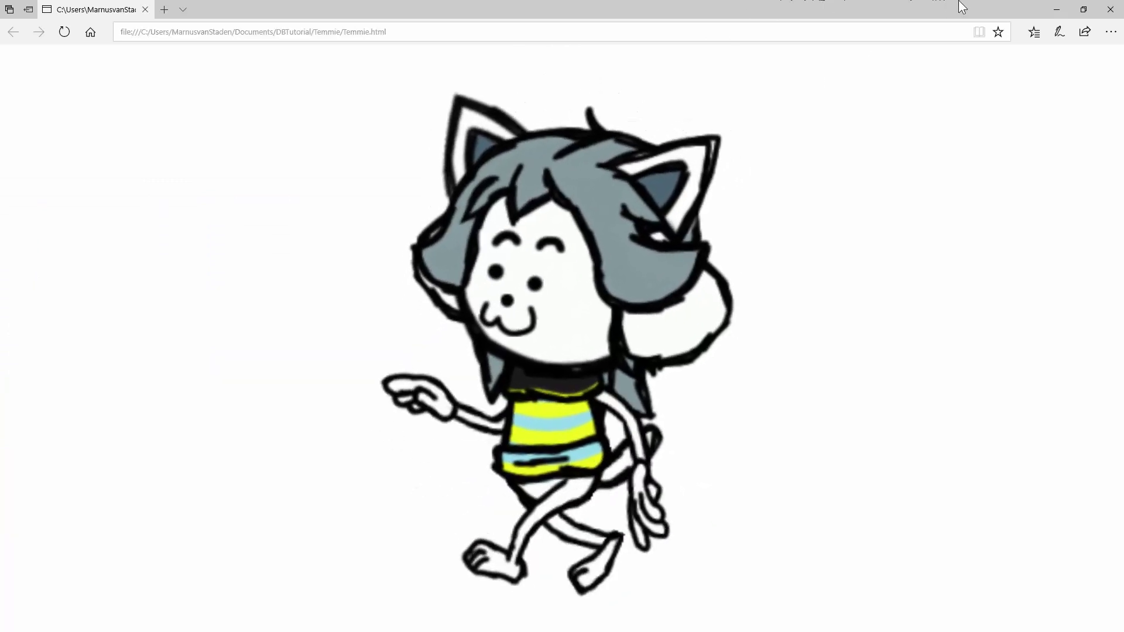
# - Close the Edge window to get back to the Temmie armature in the editor
pyautogui.click(1110, 10)
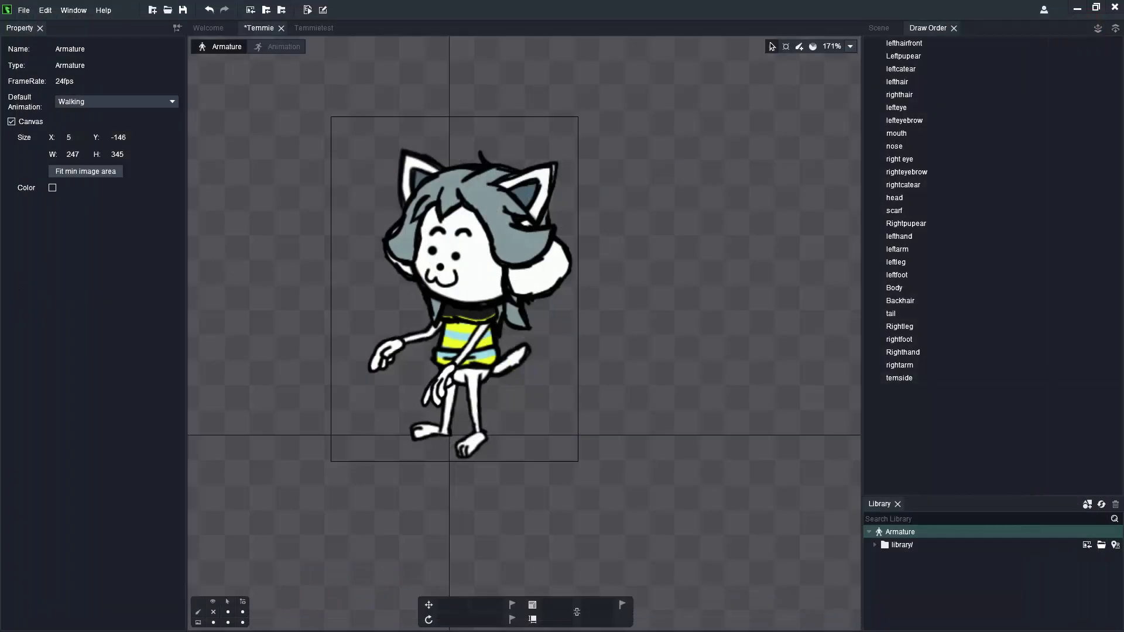